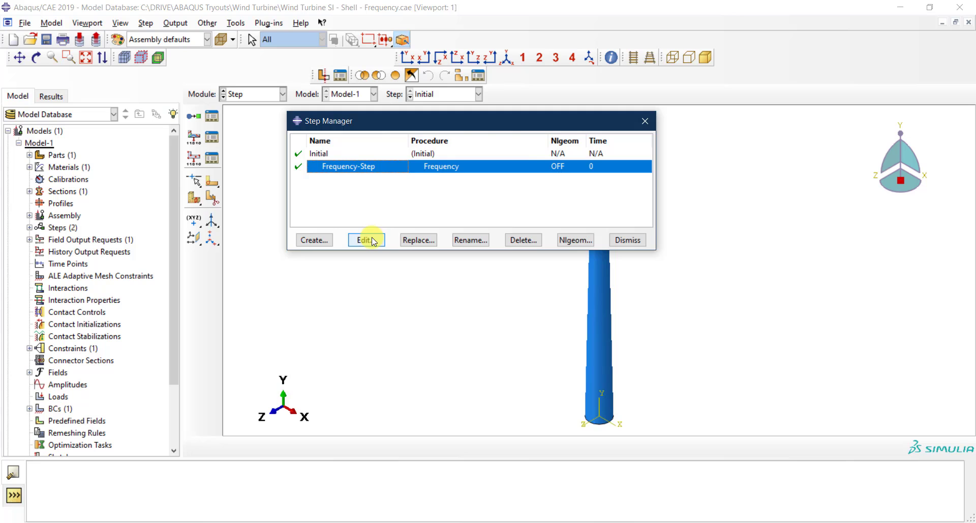
Review the eigensolver and requested eigenvalue settings of Frequency-Step
click(365, 240)
click(324, 209)
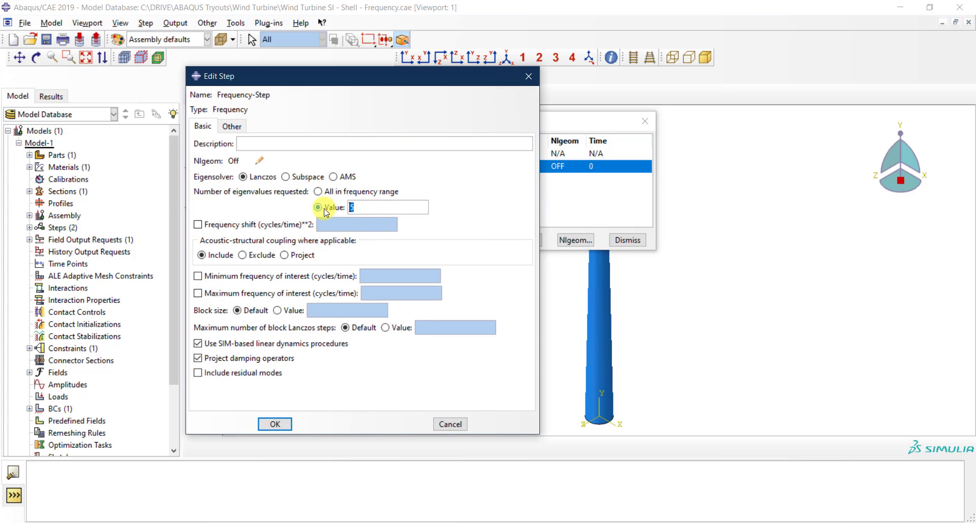
click(277, 424)
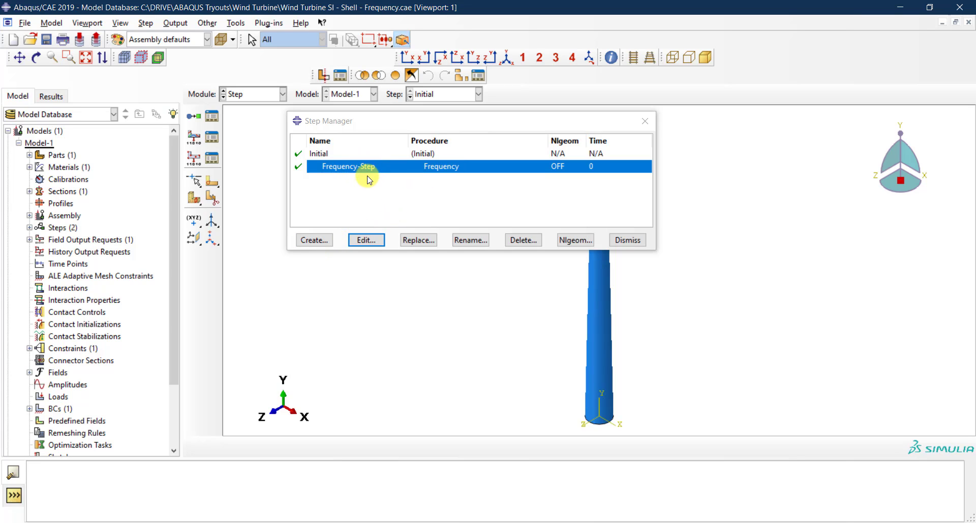
Create a linear perturbation Modal dynamics step named Modal-Dynamic-Step after Frequency-Step
click(321, 241)
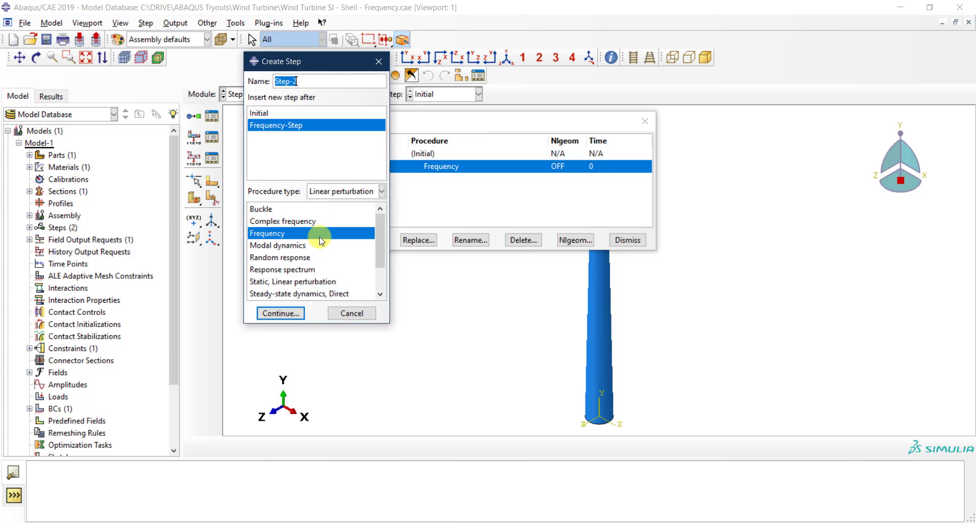
click(346, 192)
click(346, 193)
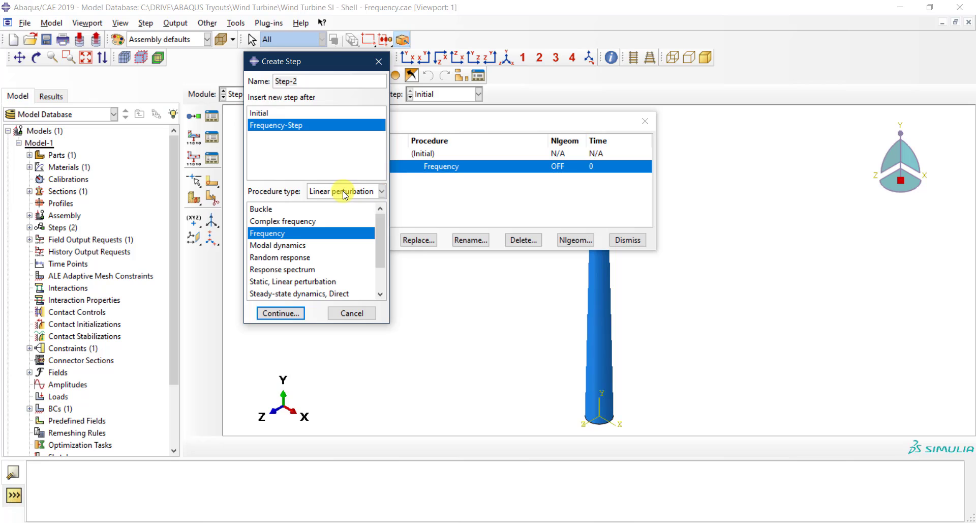
click(292, 246)
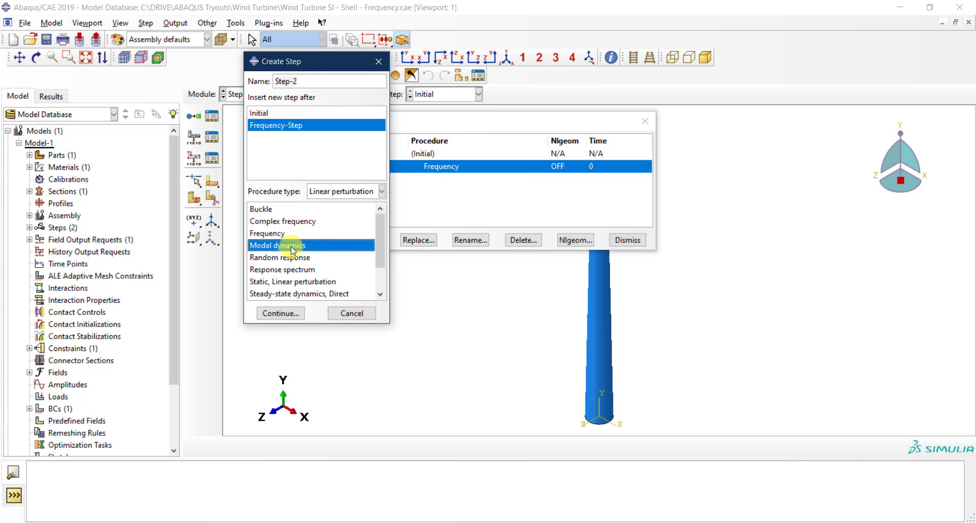
double_click(330, 80)
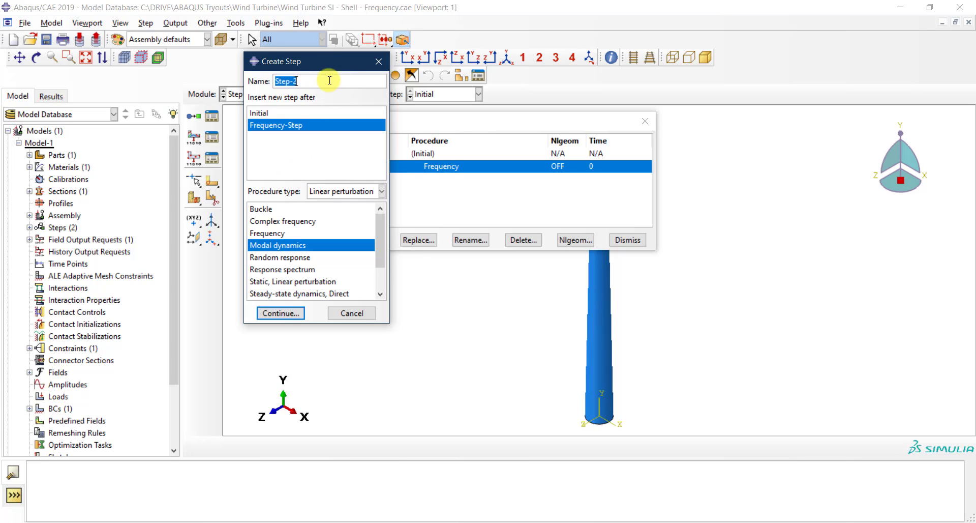
text(Modal-Dynamic-Step)
click(276, 313)
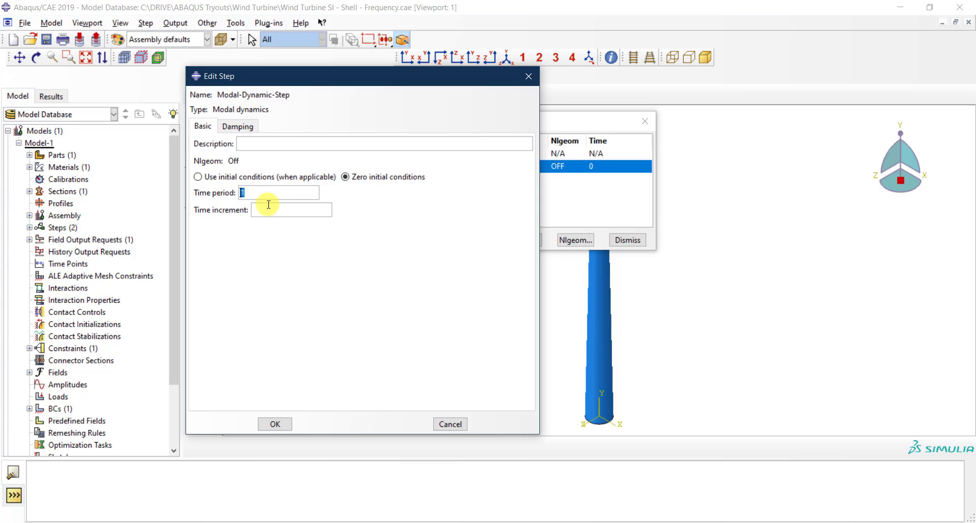
Look over the basic time settings and the damping options of Modal-Dynamic-Step
click(284, 208)
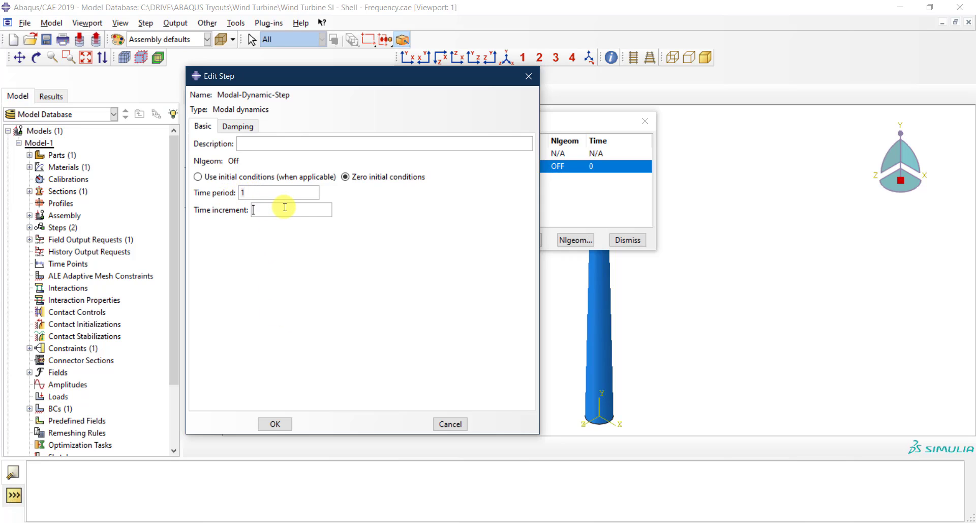
click(237, 126)
click(209, 128)
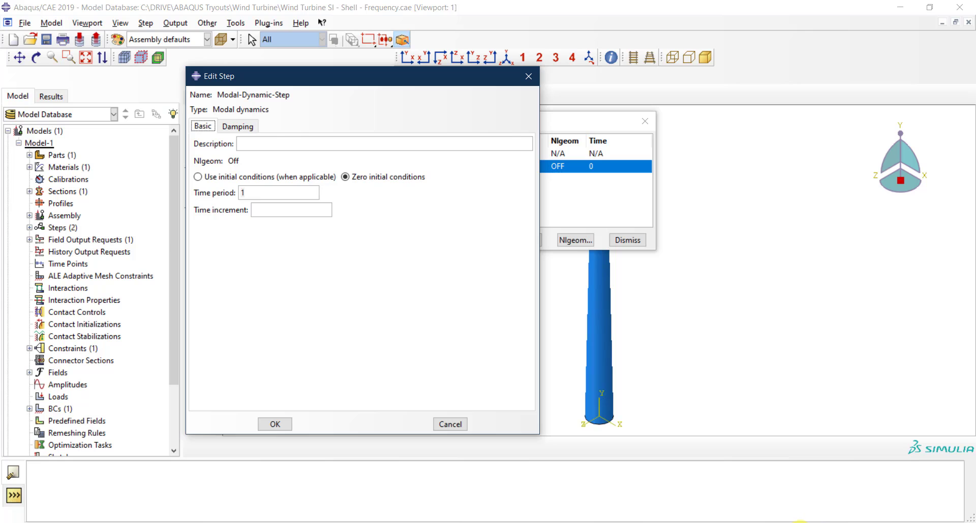
Switch to the Excel workbook and examine the time and acceleration columns of the ground motion record
key(alt+Tab)
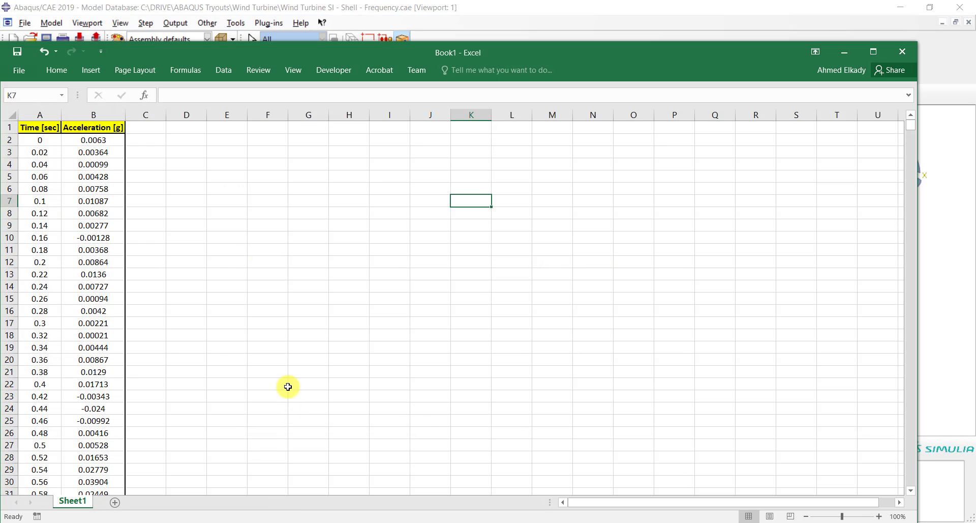
drag(51, 128, 91, 207)
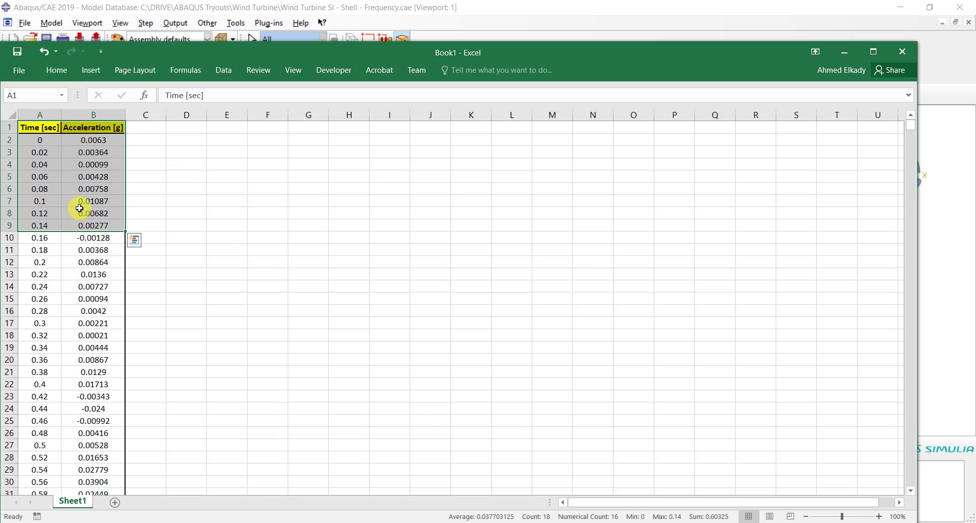
click(89, 152)
drag(39, 127, 108, 176)
drag(38, 140, 98, 189)
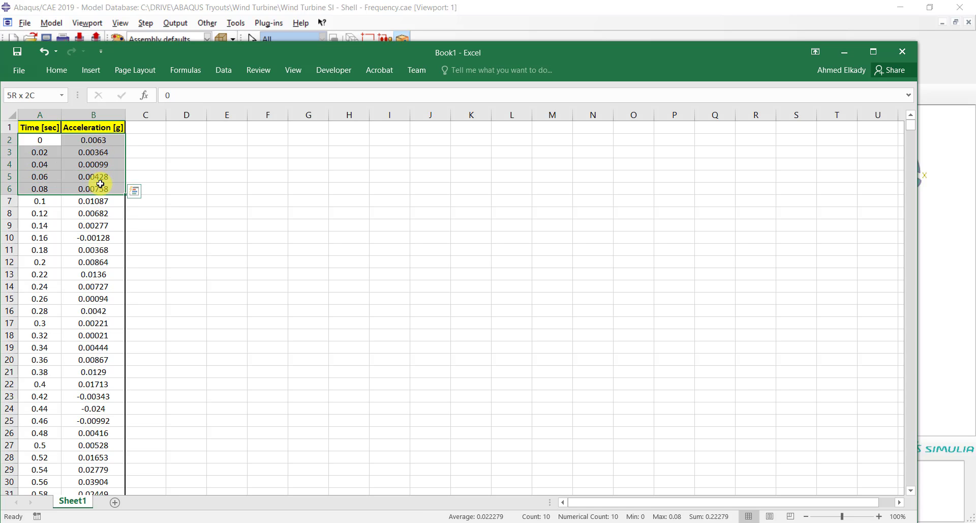
click(47, 139)
click(103, 137)
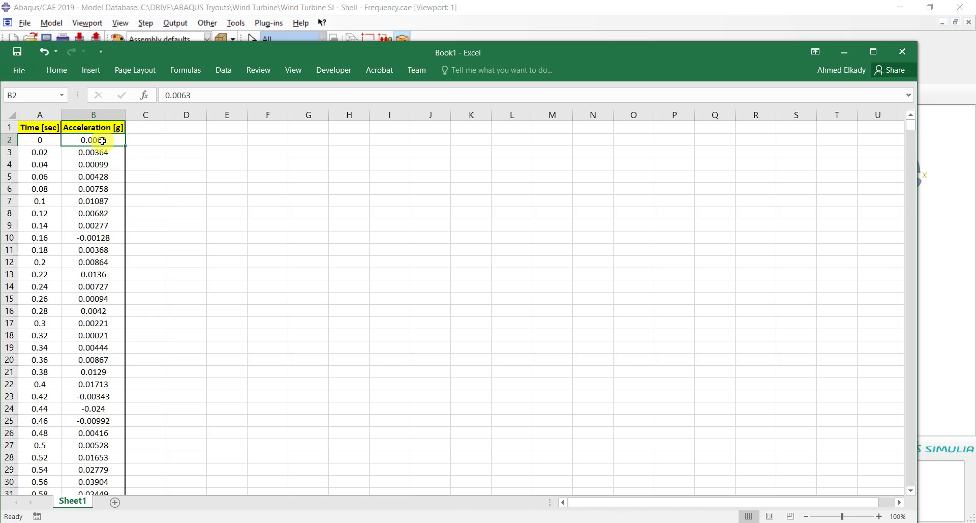
click(122, 128)
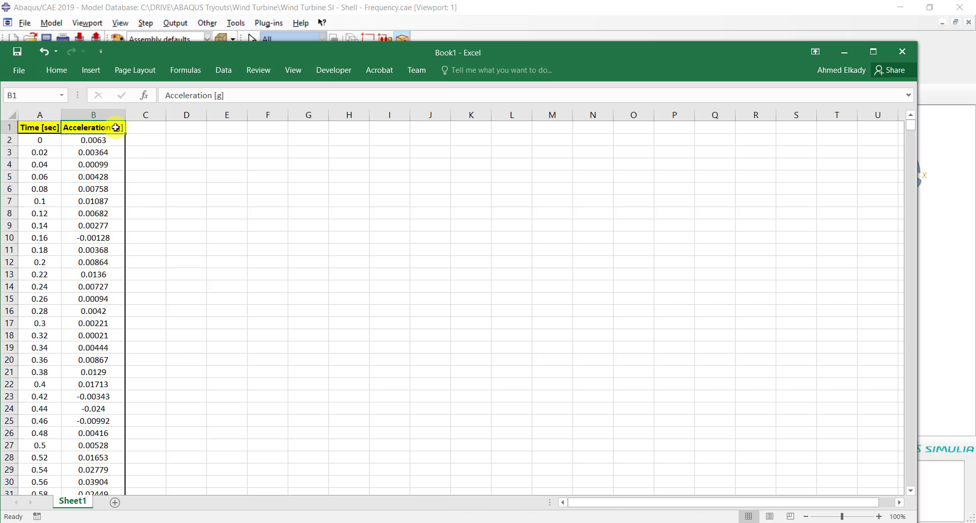
Check the record's time spacing and its last time value, and return to Abaqus/CAE
click(50, 154)
click(48, 143)
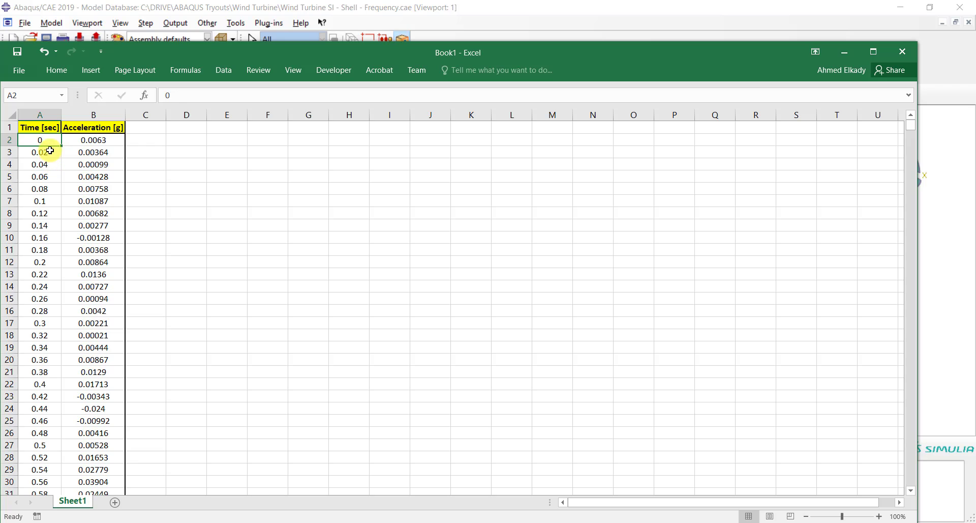
click(56, 150)
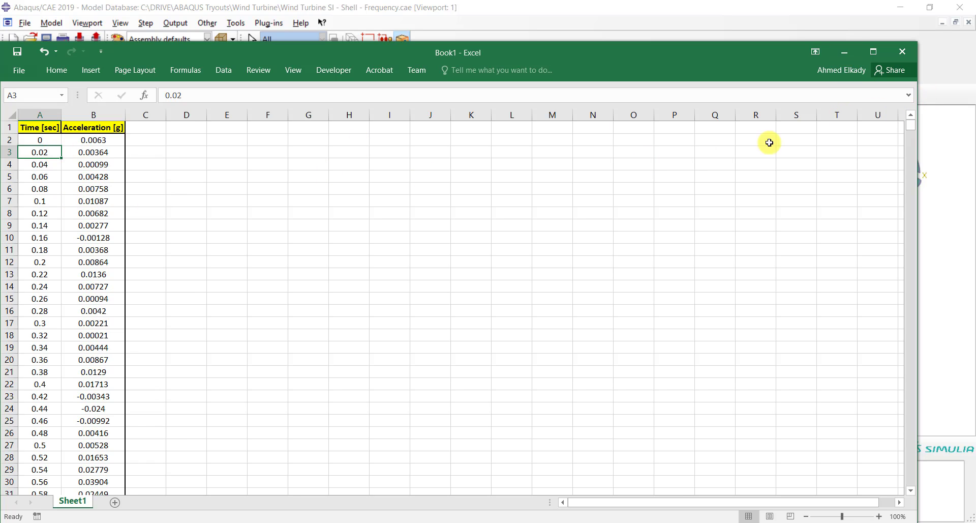
key(ctrl+Down)
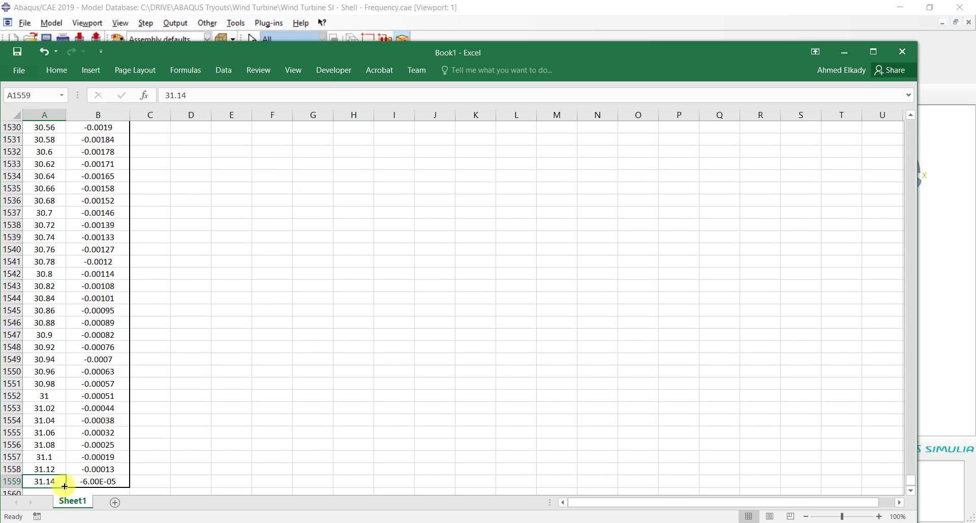
click(847, 53)
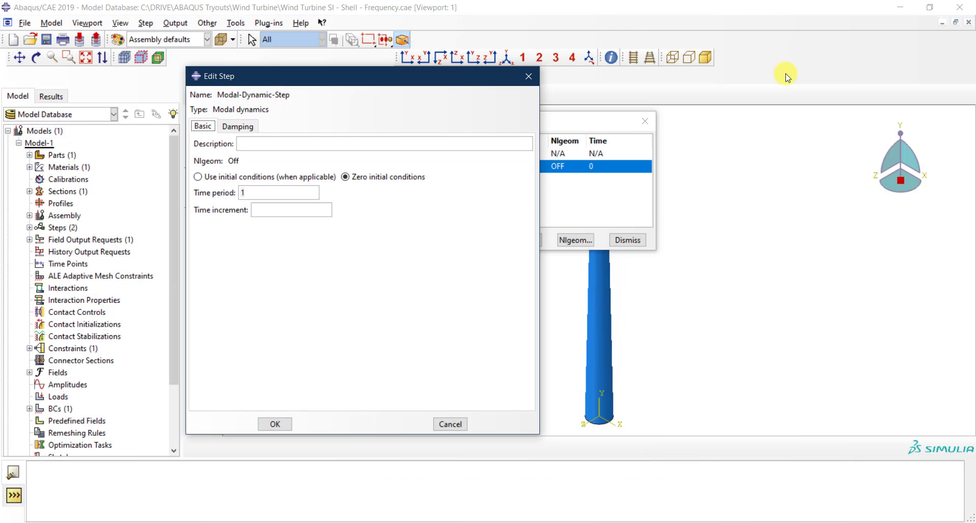
Set the modal dynamics step's time period to 31.14 and its time increment to 0.005
double_click(264, 193)
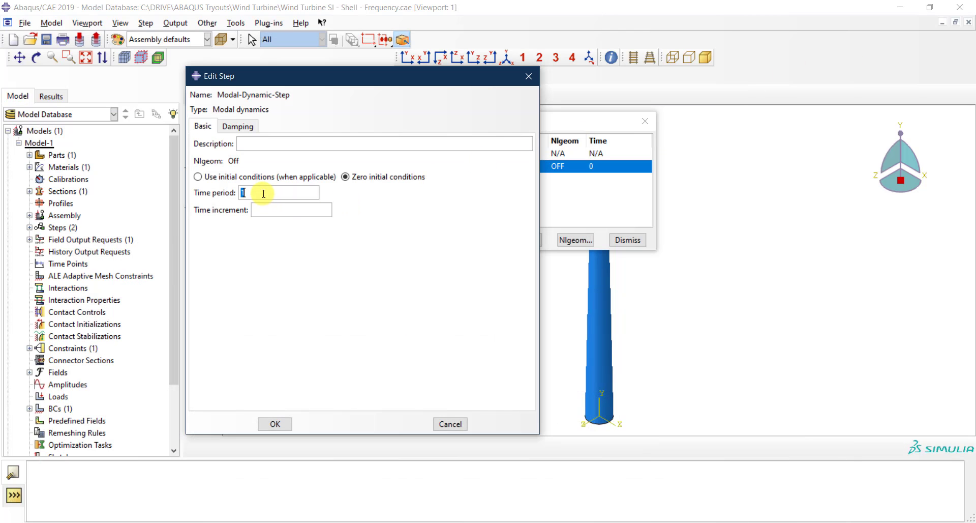
text(31.14)
click(268, 214)
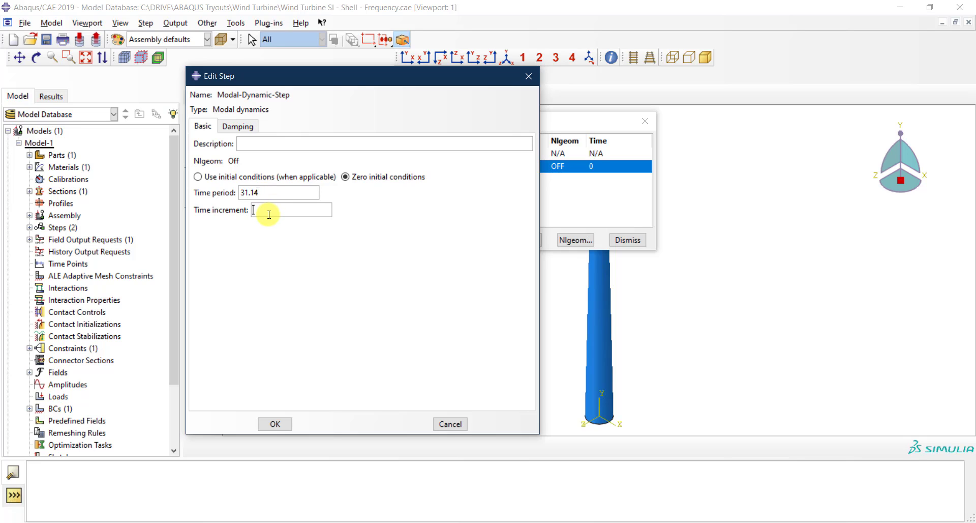
text(0.02)
drag(262, 210, 270, 210)
text(05)
Compare the direct modal and Rayleigh damping options for the modal dynamics step
click(238, 127)
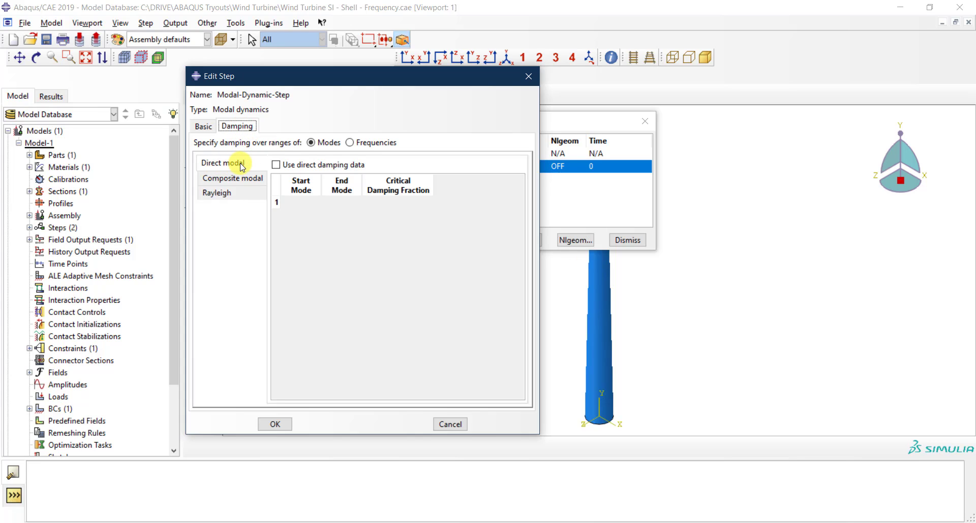
click(231, 195)
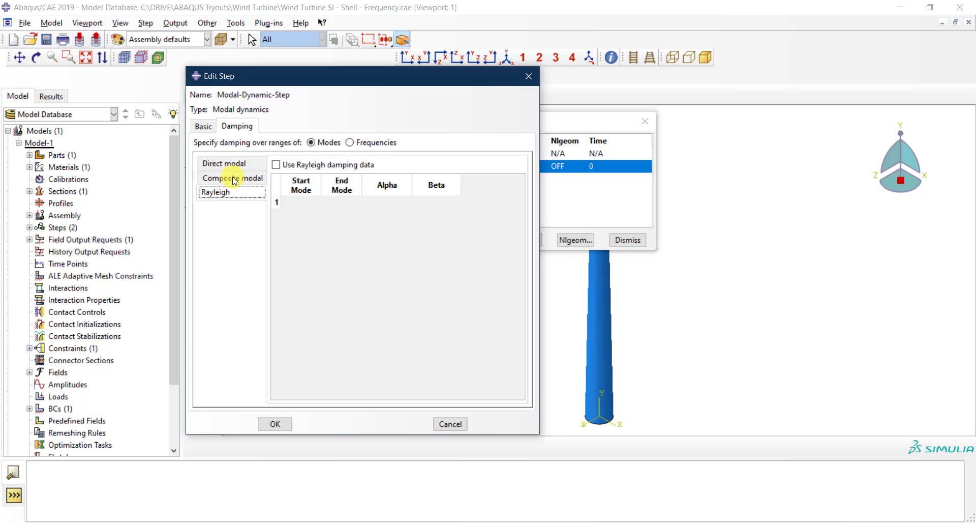
click(225, 162)
click(234, 193)
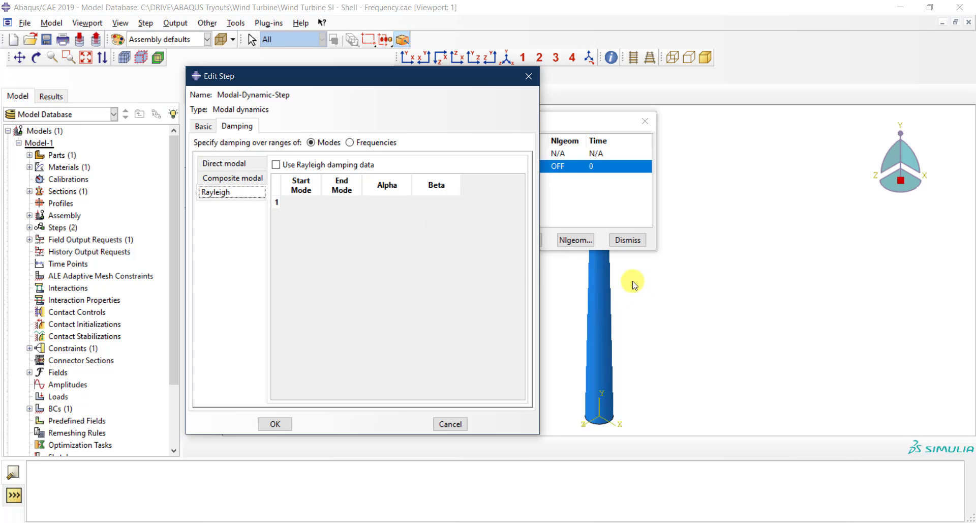
scroll(716, 300, up, 2)
scroll(608, 269, down, 3)
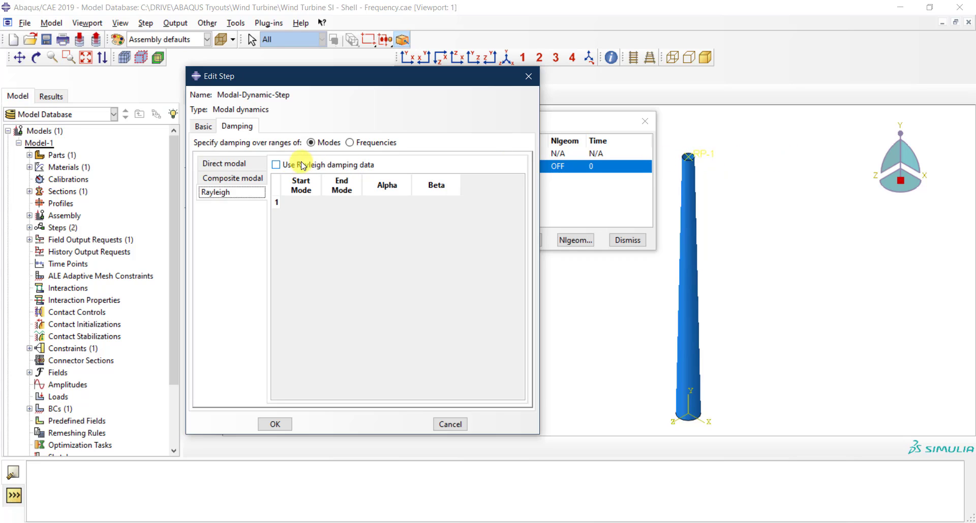
Enable direct modal damping with start mode 1, end mode 1 and a critical damping fraction of 0.03
click(220, 162)
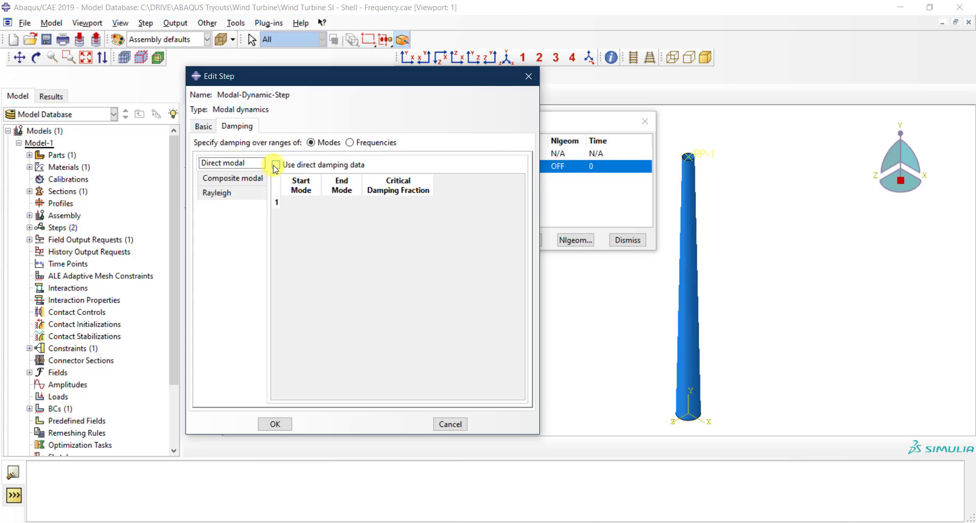
click(275, 165)
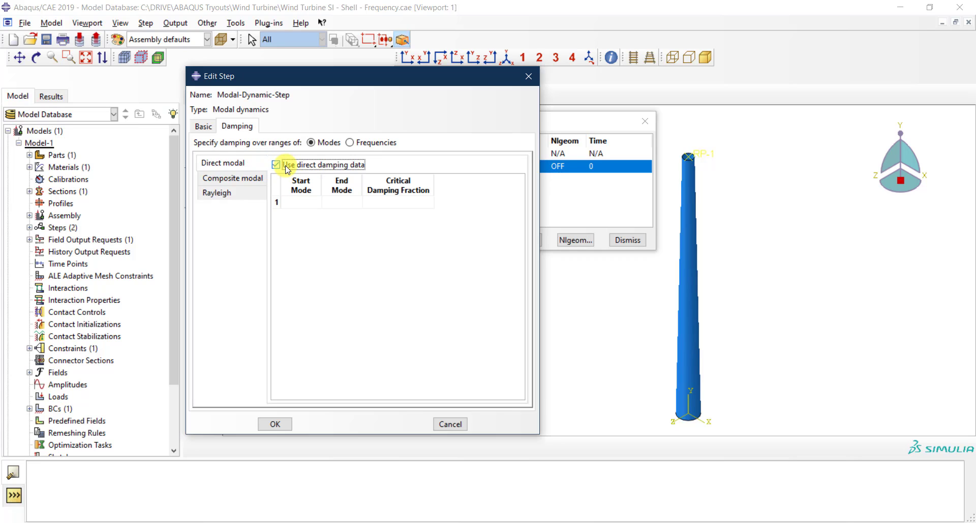
click(305, 204)
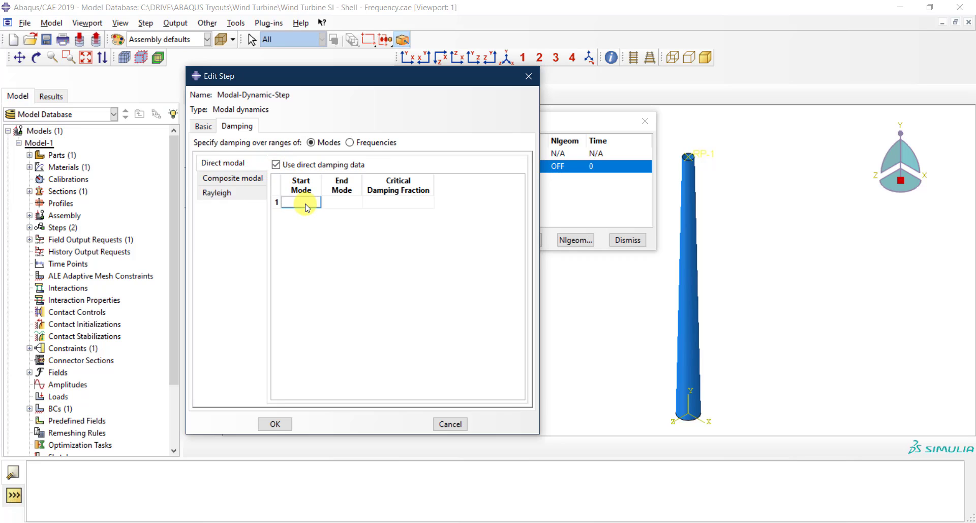
text(1)
click(355, 203)
text(1)
click(331, 227)
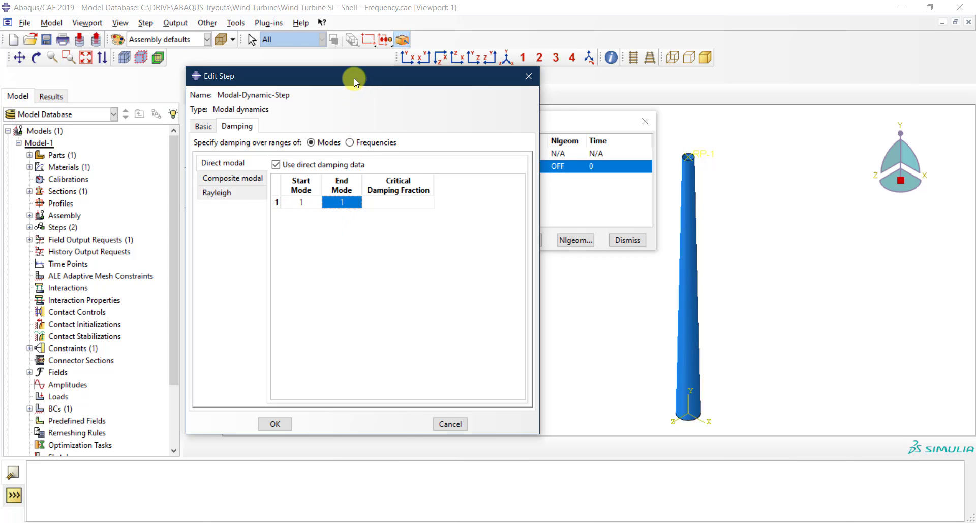
drag(354, 78, 380, 35)
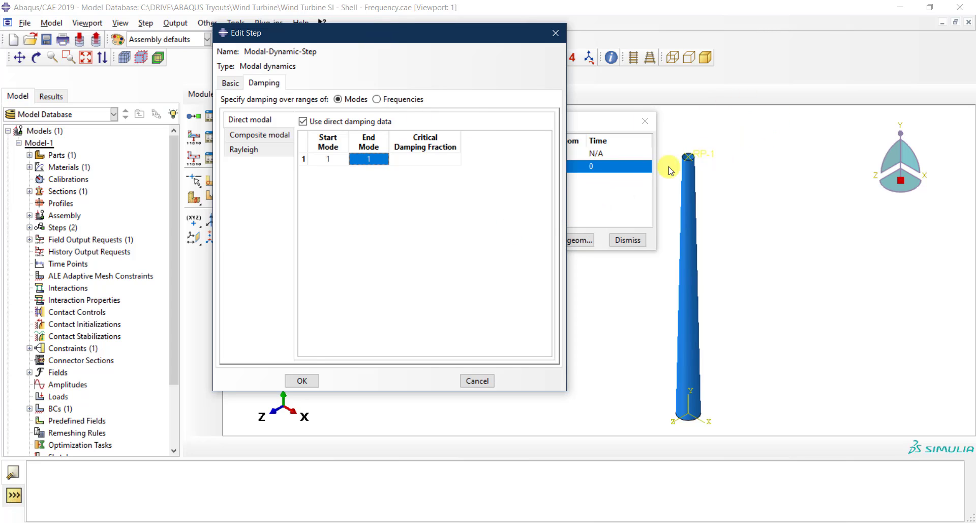
click(417, 159)
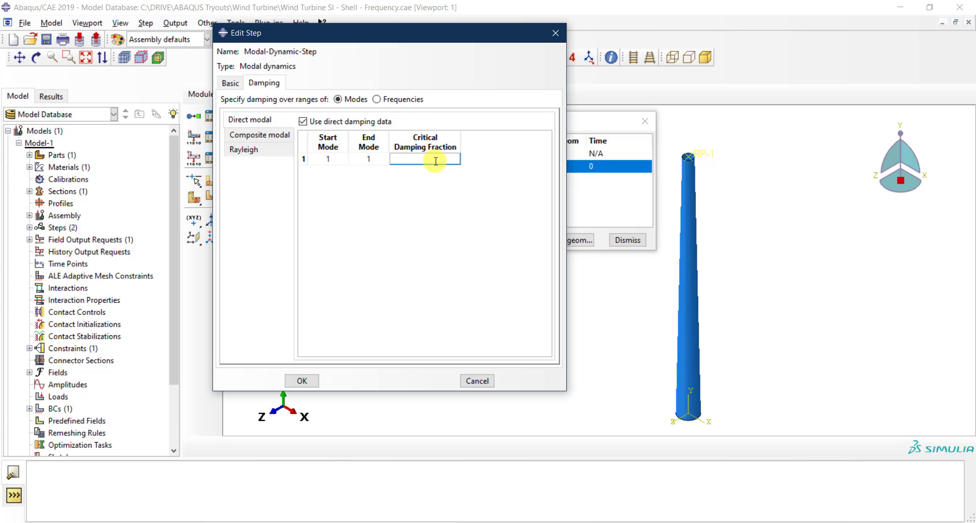
text(0.03)
key(Return)
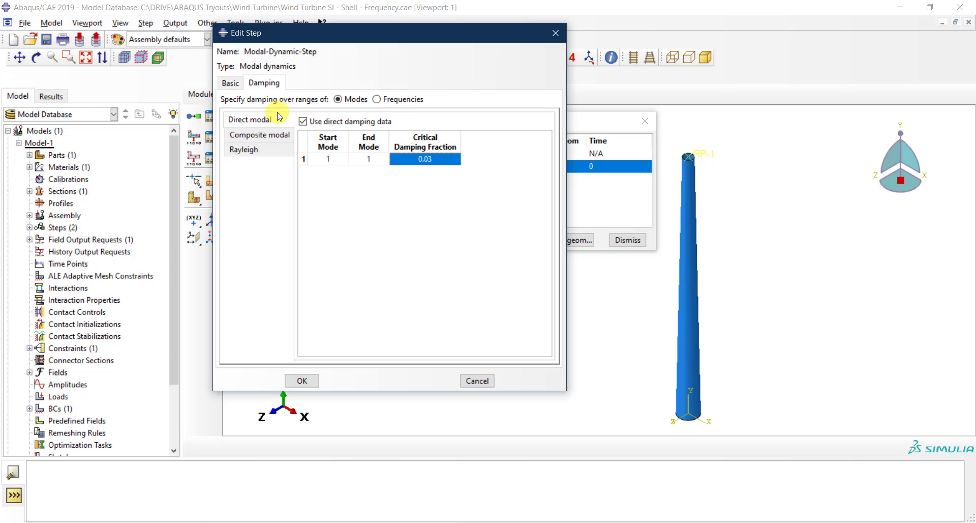
Accept the modal dynamics step settings and switch to the Load module
click(231, 84)
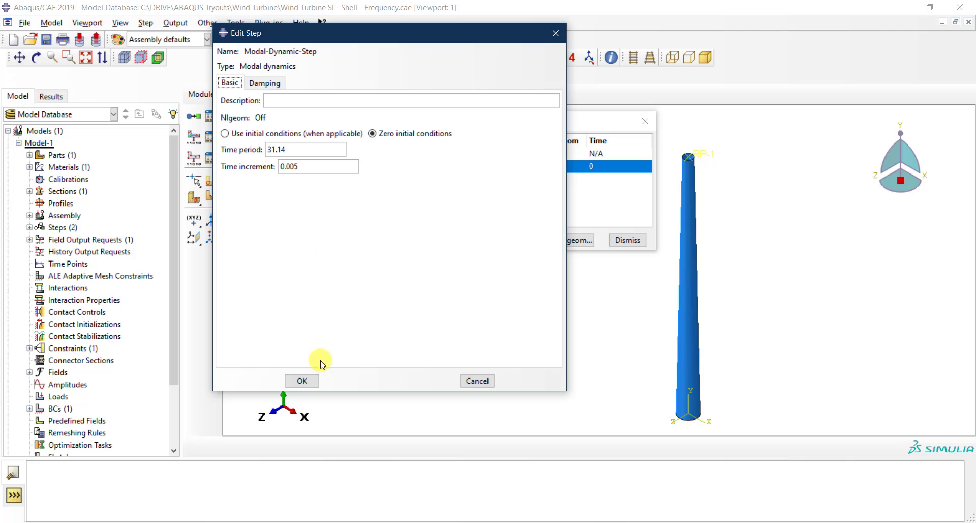
click(305, 380)
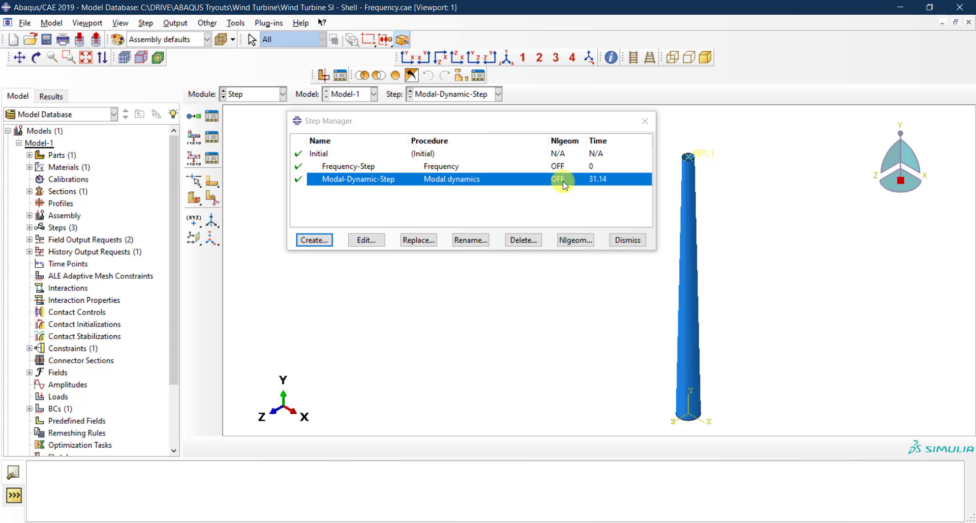
click(627, 240)
click(248, 94)
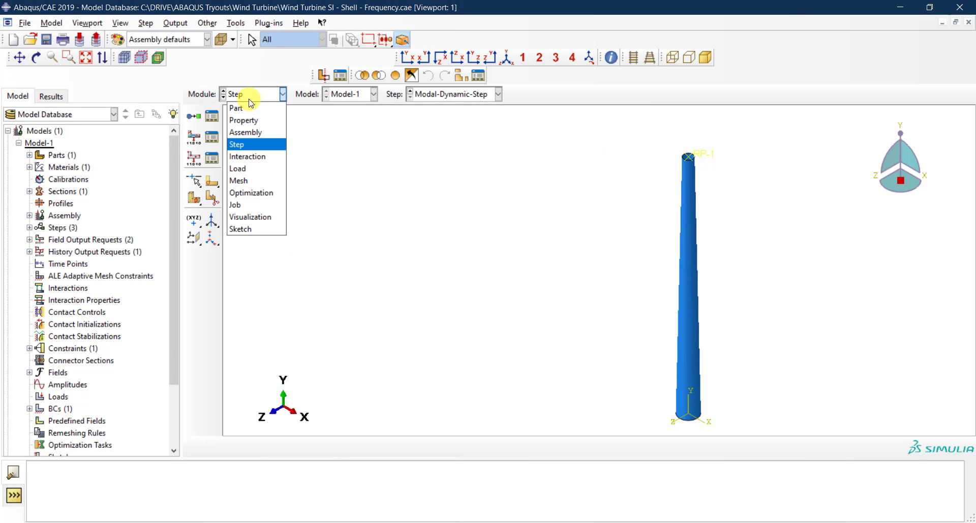
click(246, 168)
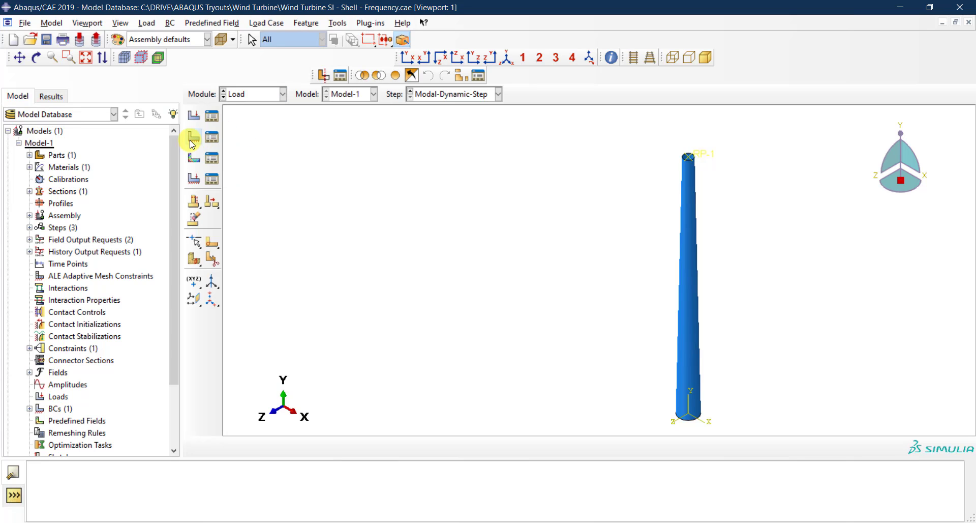
Start a new boundary condition named Earthquake in the Modal-Dynamic-Step
click(192, 138)
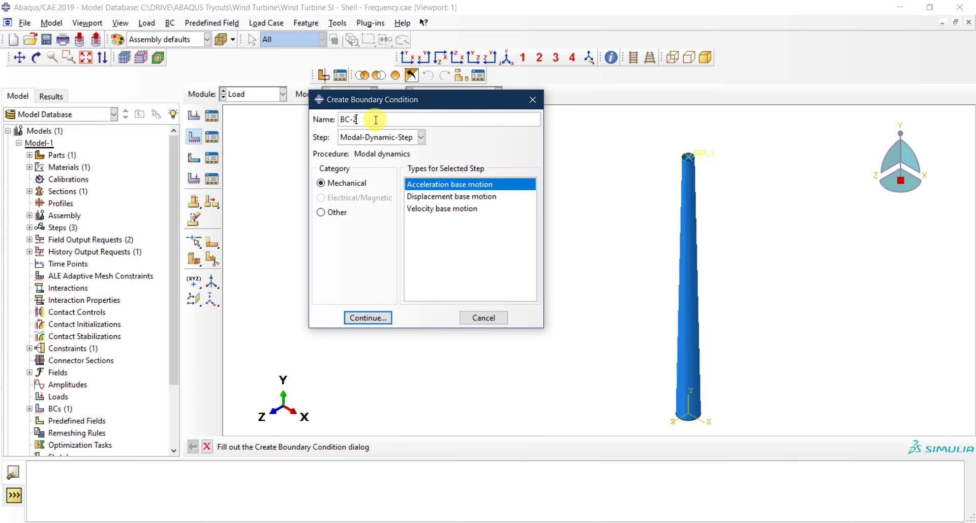
text(Apply_Acc)
key(BackSpace)
key(BackSpace)
key(BackSpace)
key(BackSpace)
key(BackSpace)
key(BackSpace)
key(BackSpace)
key(BackSpace)
key(BackSpace)
text(Earthquake)
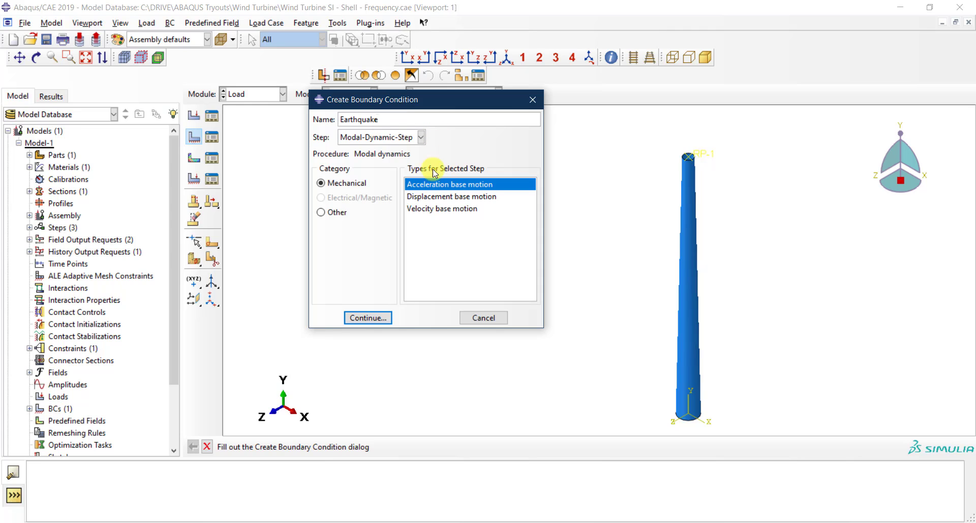
click(402, 138)
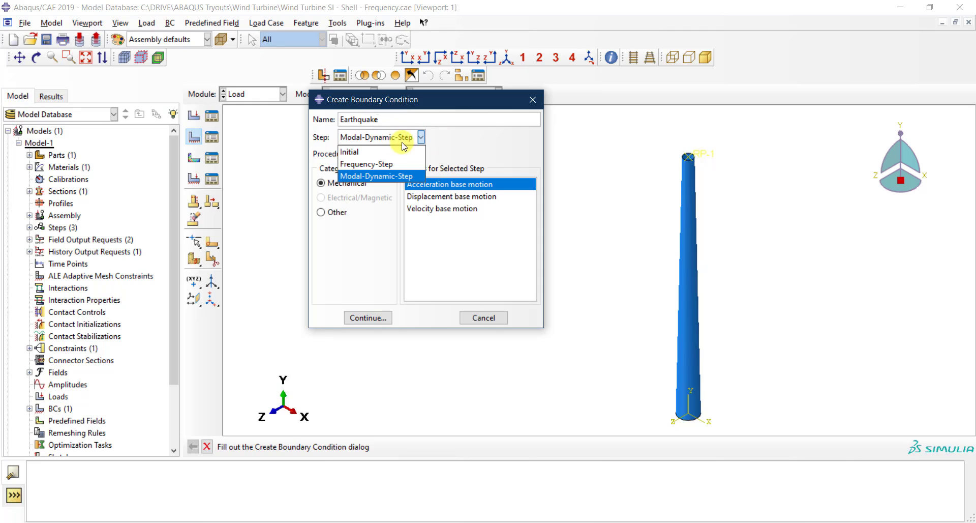
click(398, 175)
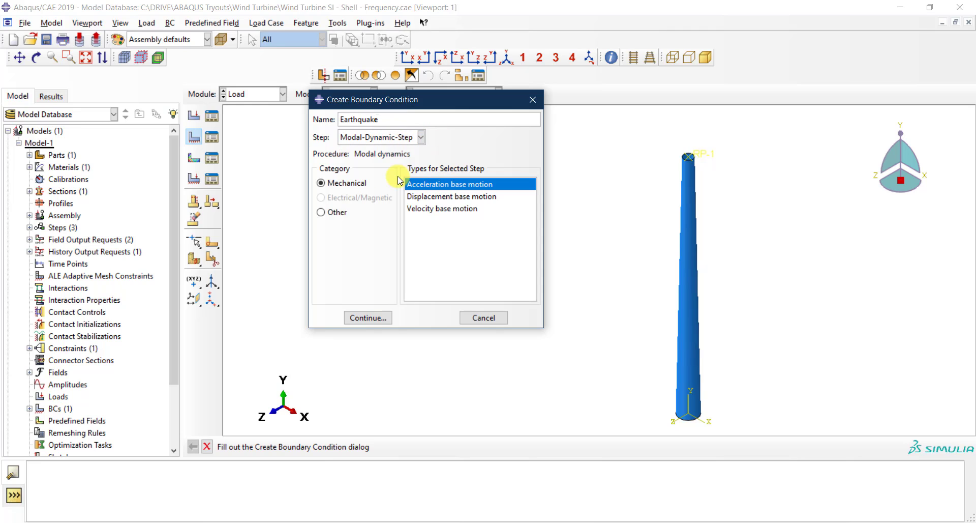
Compare the available base motion types, choose Acceleration base motion for the Earthquake condition and set its degree of freedom to U3
click(451, 198)
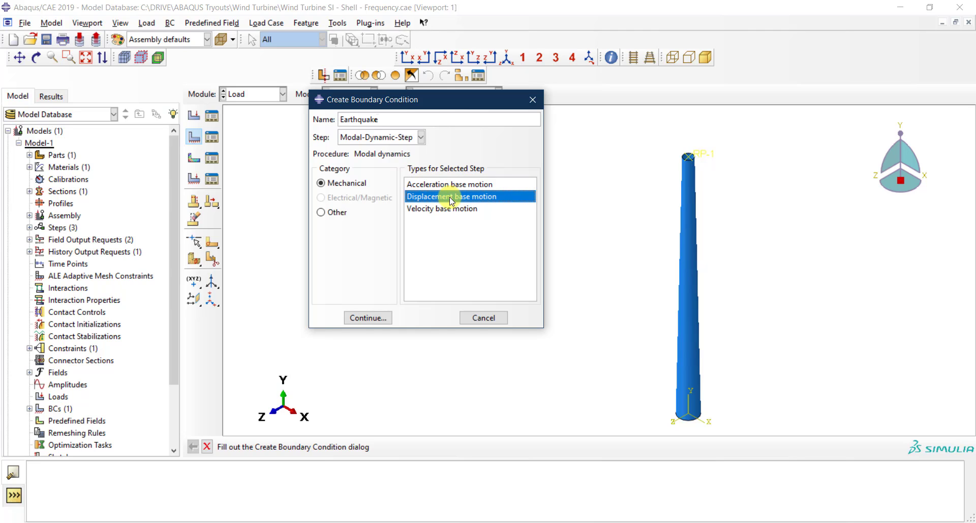
click(447, 208)
click(446, 184)
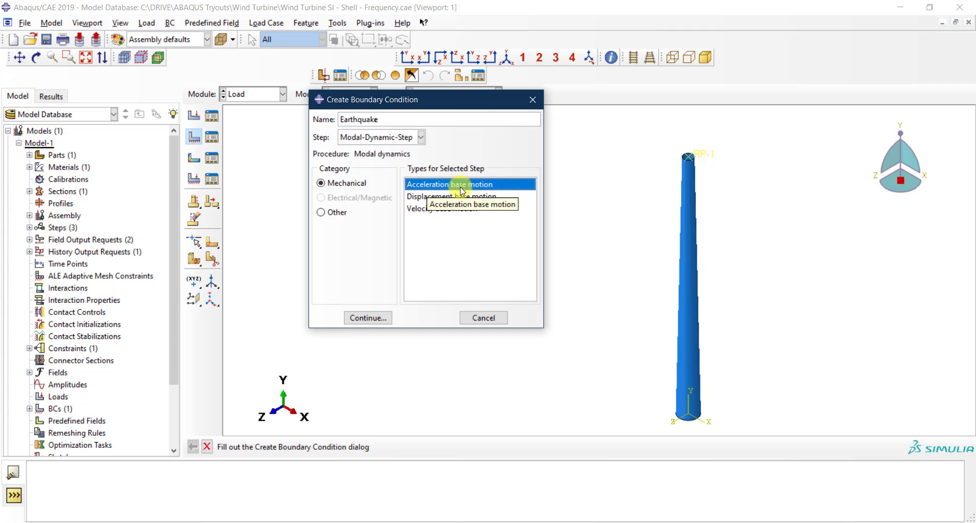
click(447, 196)
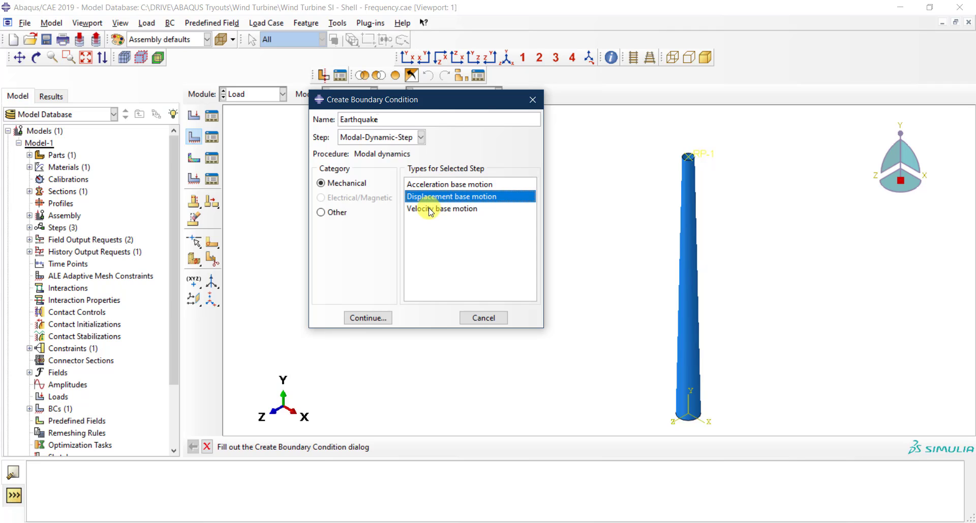
click(430, 209)
click(434, 186)
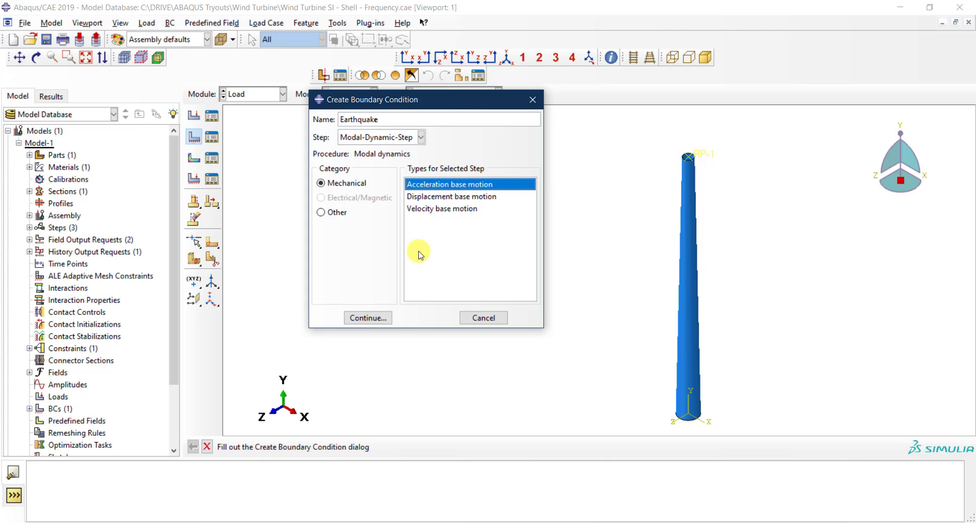
click(364, 319)
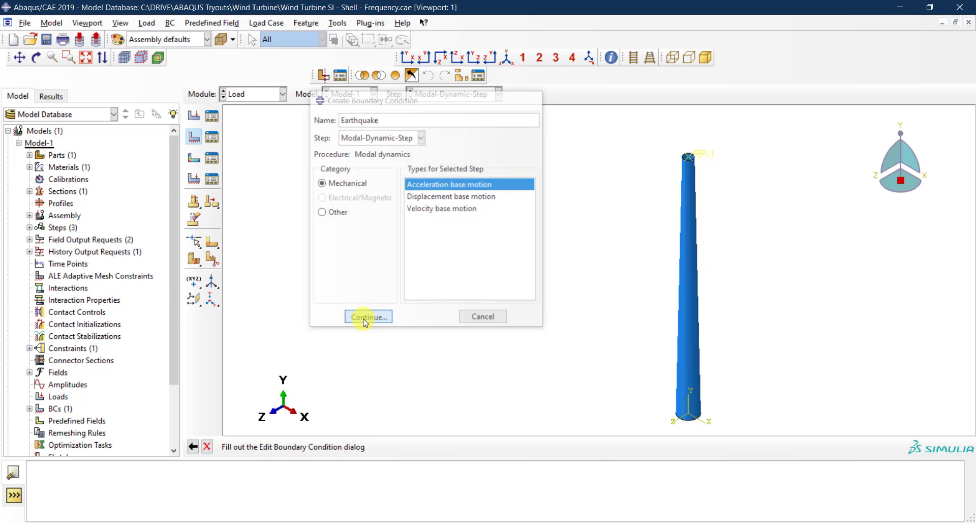
drag(131, 90, 419, 106)
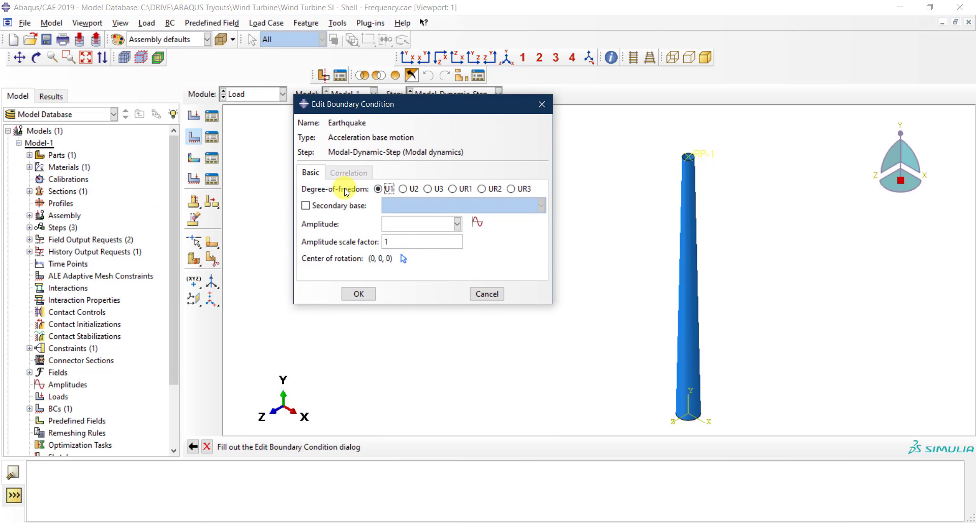
click(428, 190)
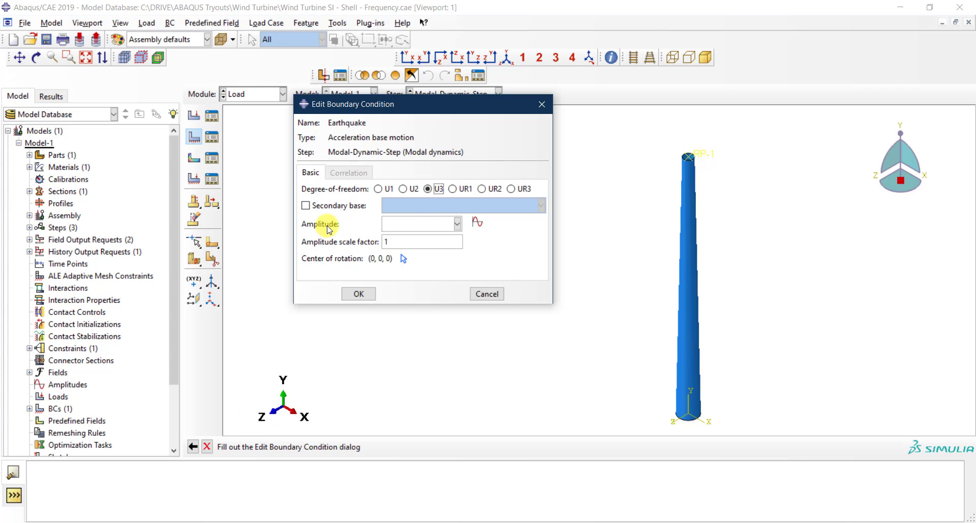
Create a tabular amplitude named Elcentro for the Earthquake boundary condition
click(477, 222)
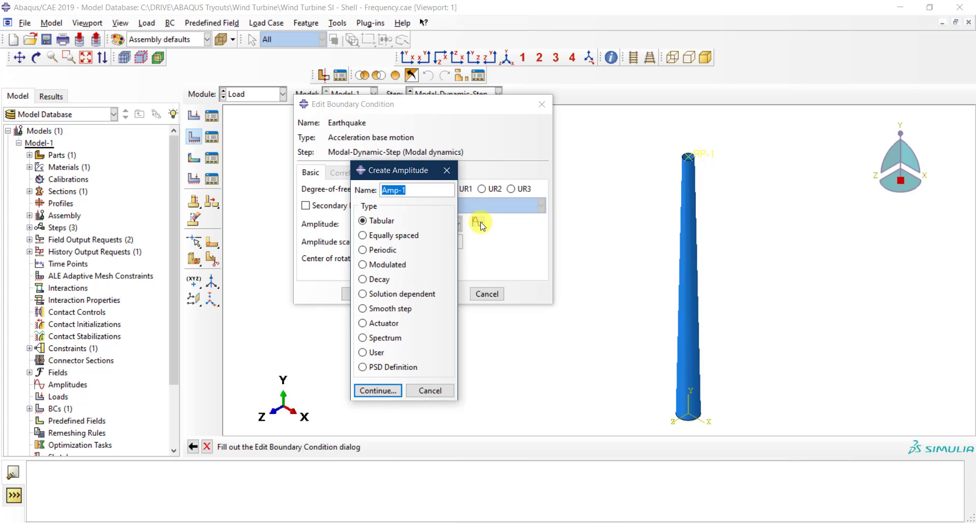
text(Elcentro)
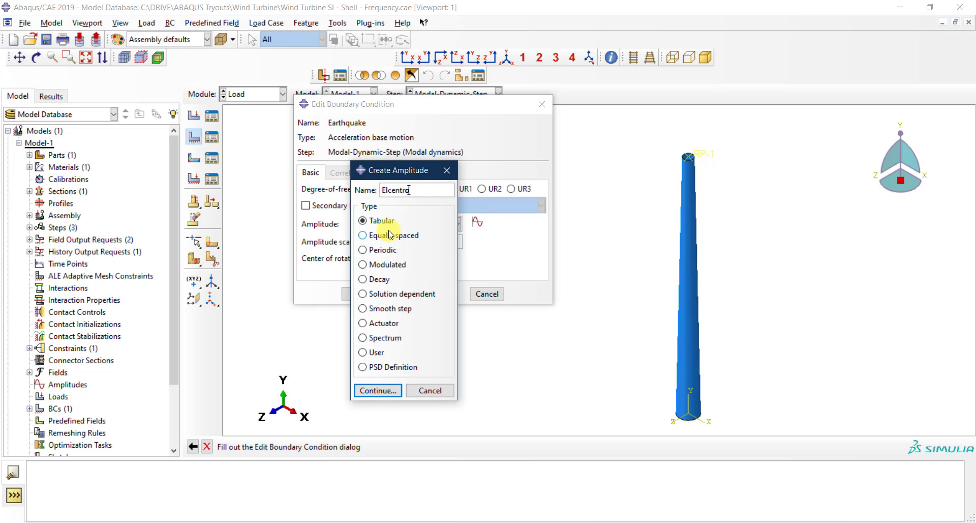
click(366, 221)
click(387, 391)
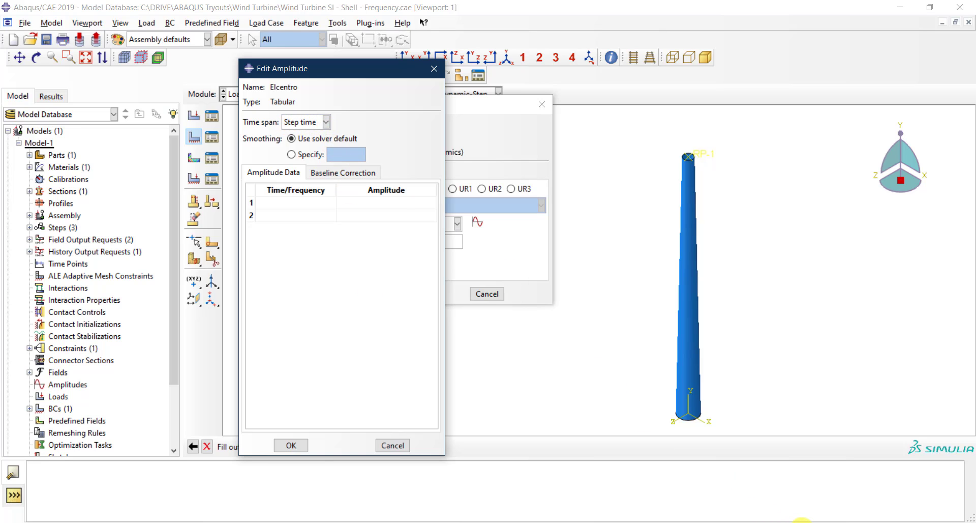
Copy the two columns of time and acceleration values from the spreadsheet into the Elcentro amplitude table and accept it
click(802, 520)
click(118, 174)
key(ctrl+Up)
key(Left)
key(Down)
key(shift+Right)
key(ctrl+shift+Down)
key(ctrl+c)
click(845, 53)
click(312, 202)
key(ctrl+v)
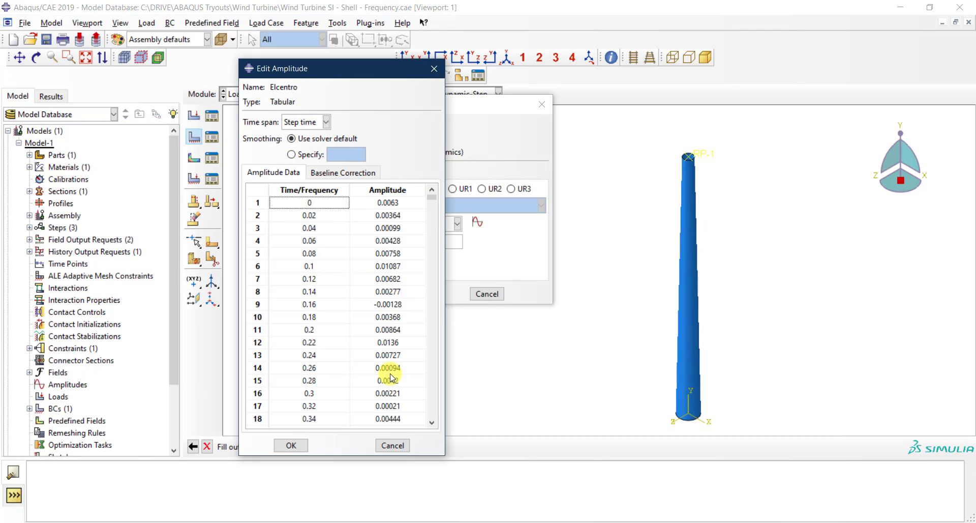
click(293, 447)
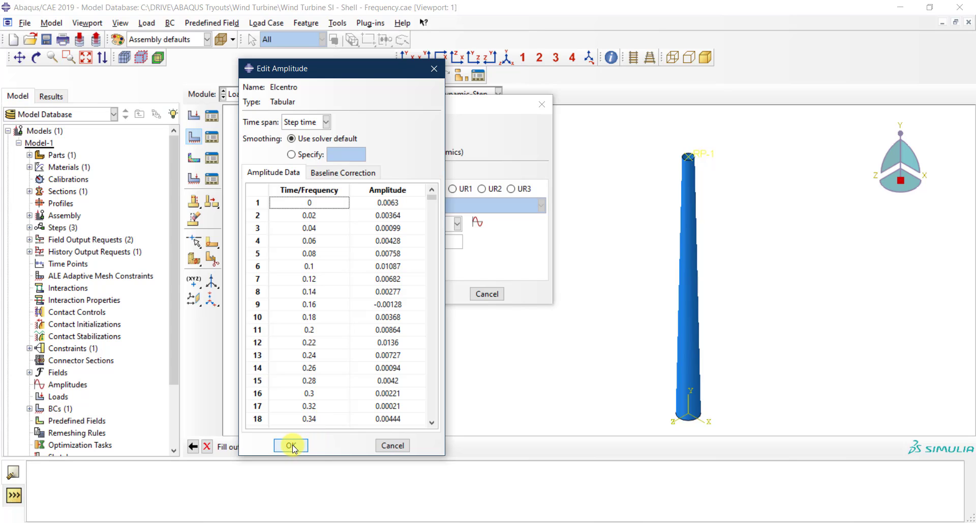
Assign the Elcentro amplitude to the Earthquake boundary condition with an amplitude scale factor of 10000 and accept the settings
click(415, 225)
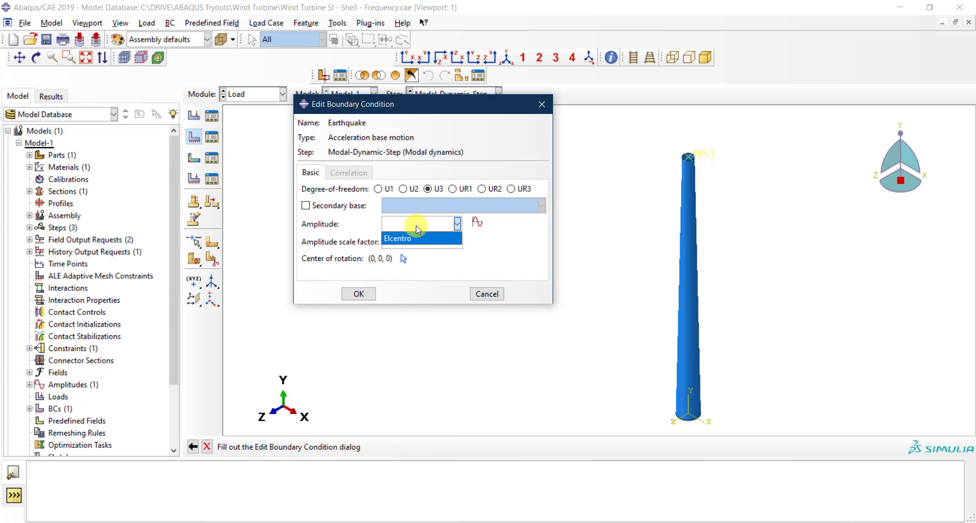
click(404, 239)
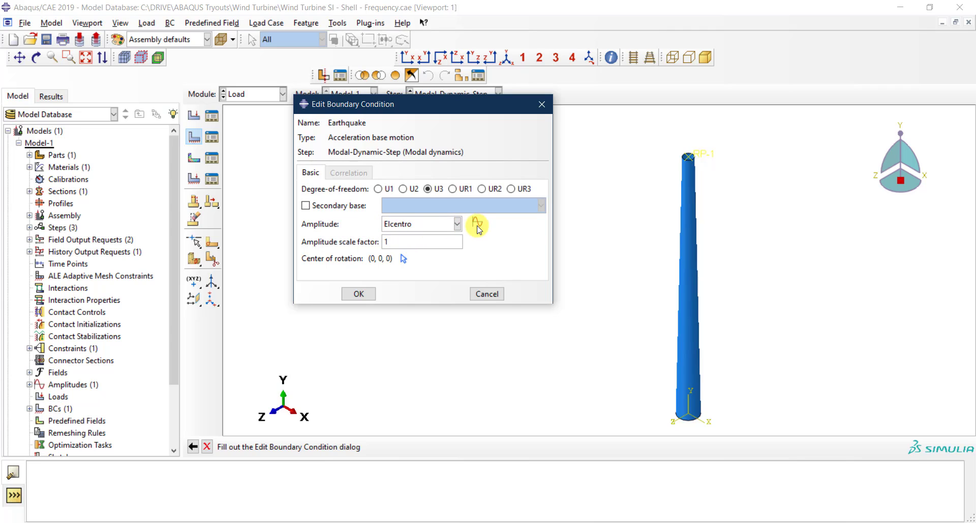
click(404, 238)
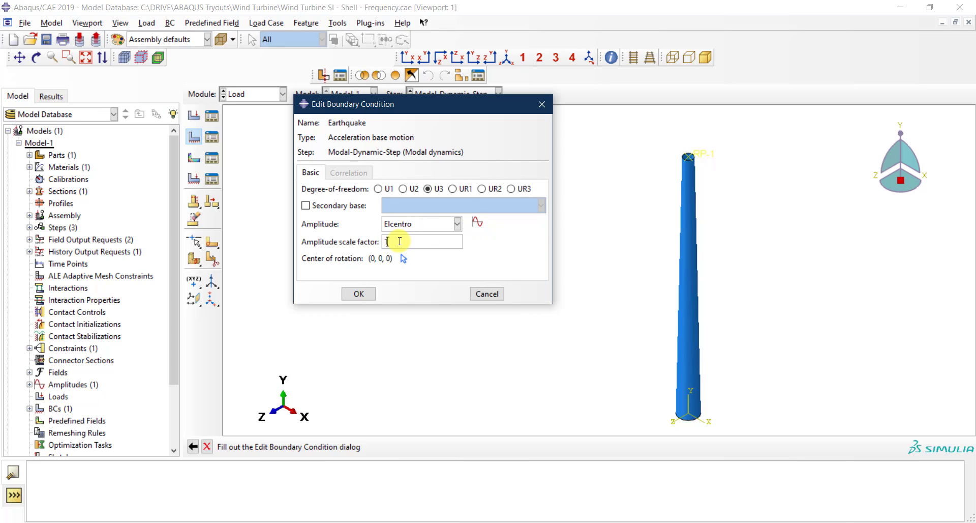
double_click(403, 241)
text(10)
text(000)
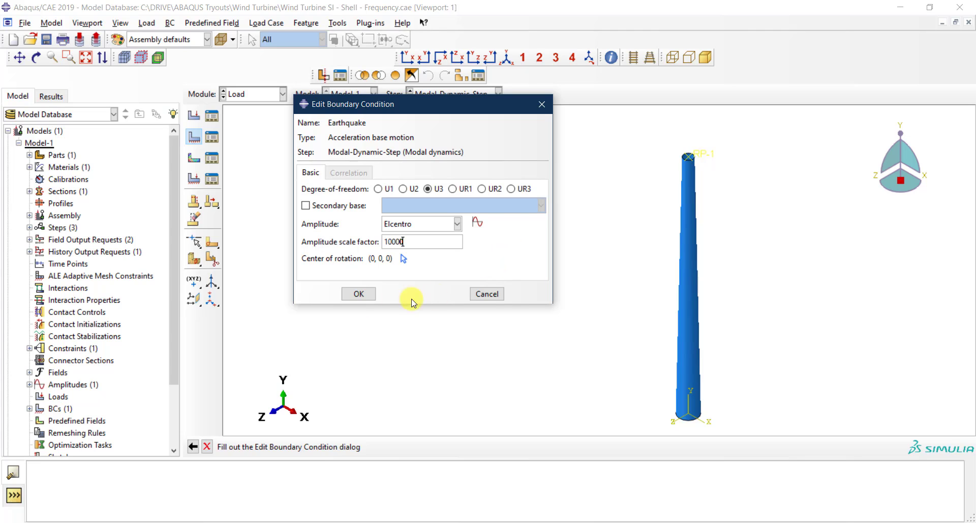
click(359, 294)
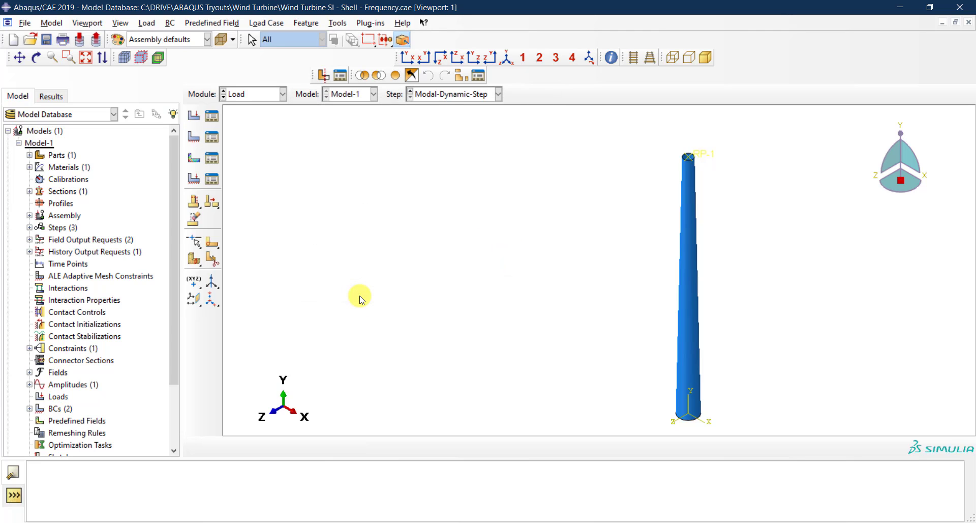
Switch to the Interaction module and open the nacelle mass inertia for editing
click(238, 95)
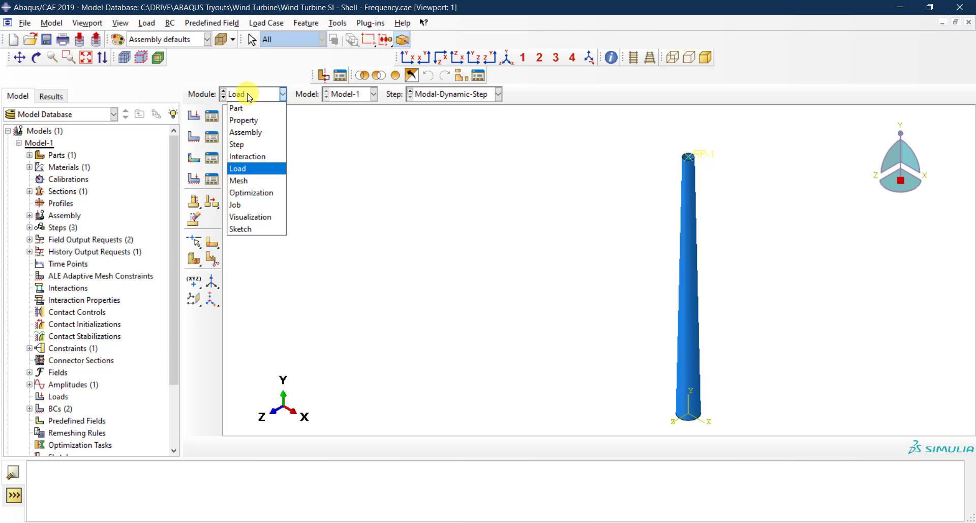
click(253, 156)
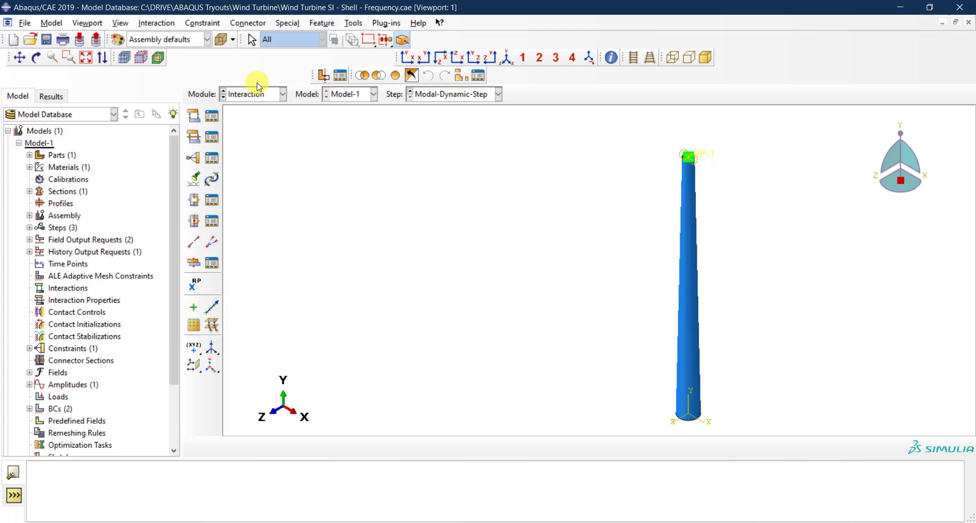
click(294, 23)
mouse_move(318, 36)
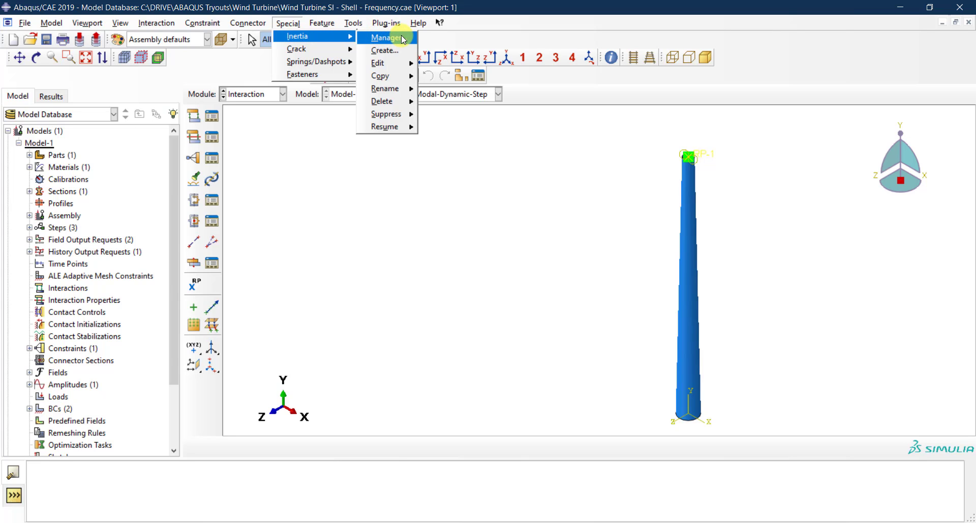
click(402, 38)
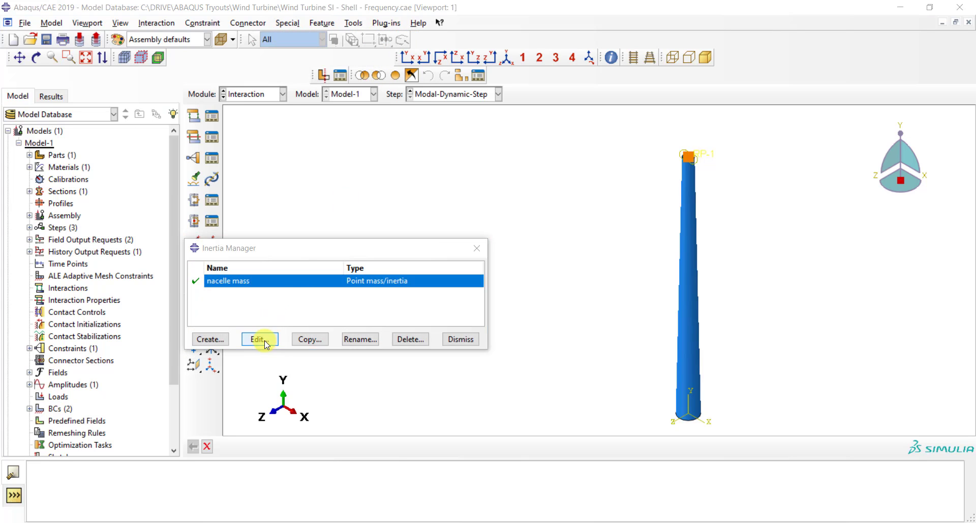
click(264, 340)
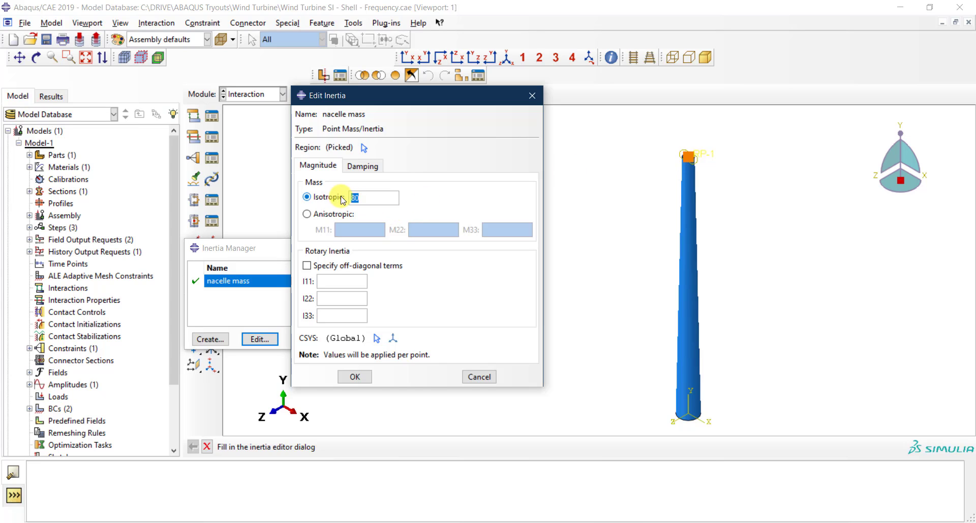
Change the nacelle mass from isotropic to anisotropic with only M33 set to 80, and accept the change
drag(363, 197, 344, 203)
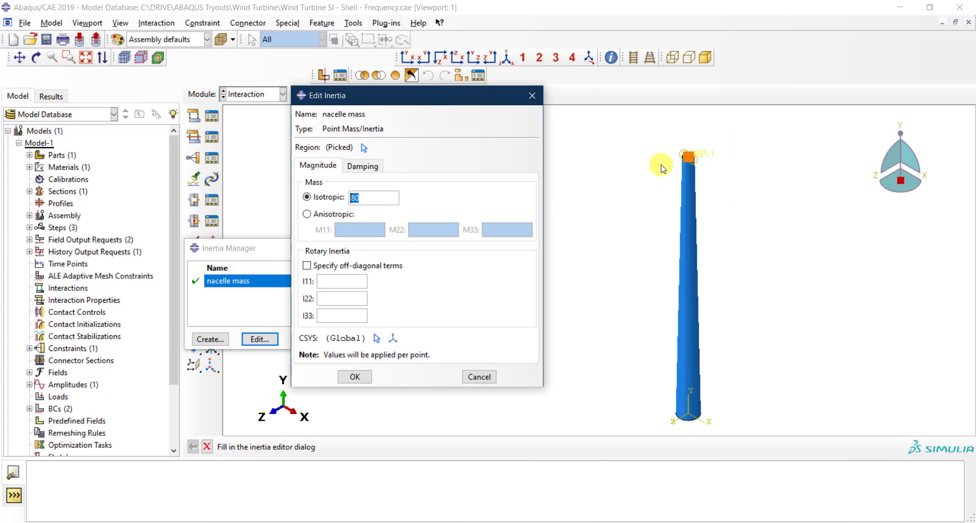
click(340, 214)
drag(388, 95, 395, 32)
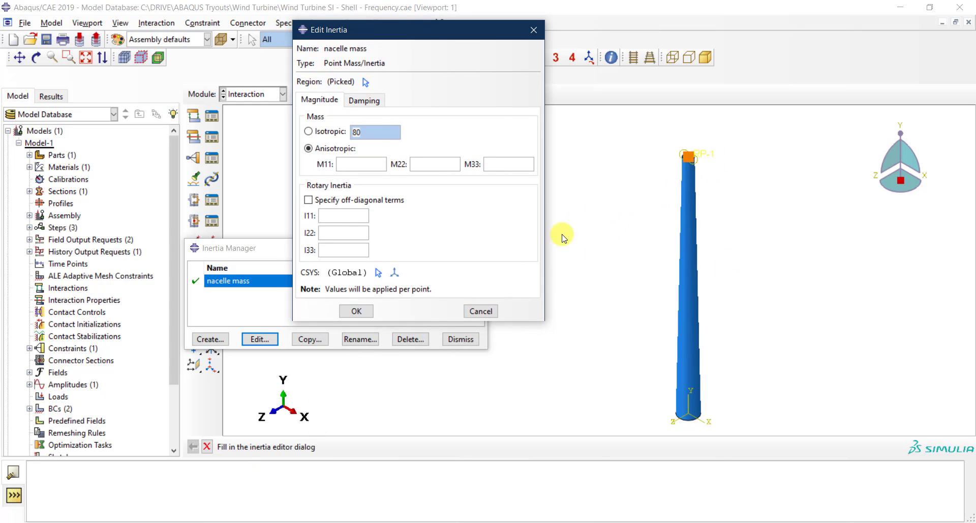
click(351, 159)
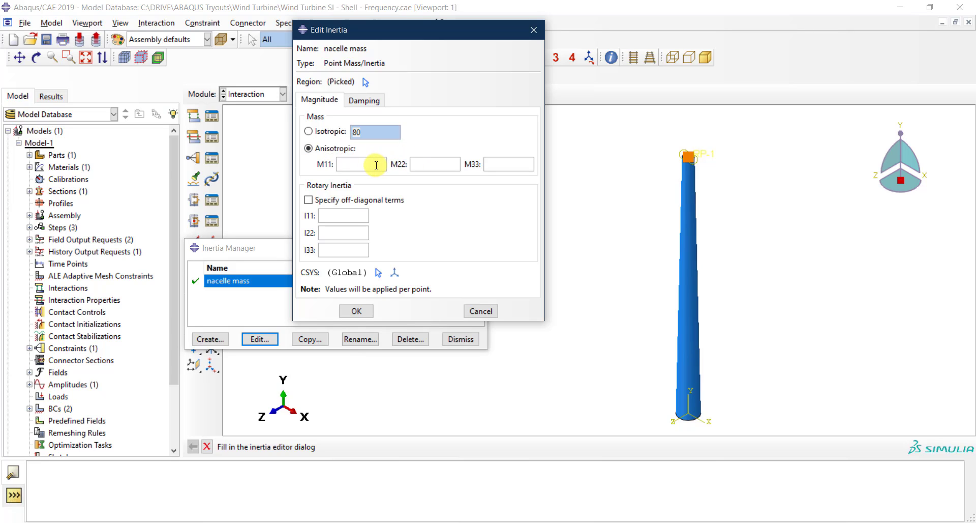
click(434, 164)
click(498, 164)
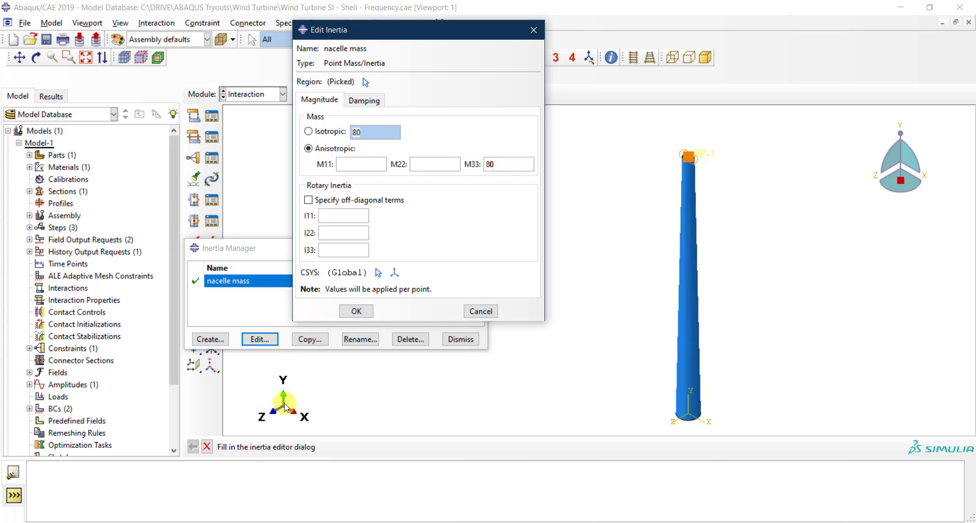
click(357, 311)
click(460, 339)
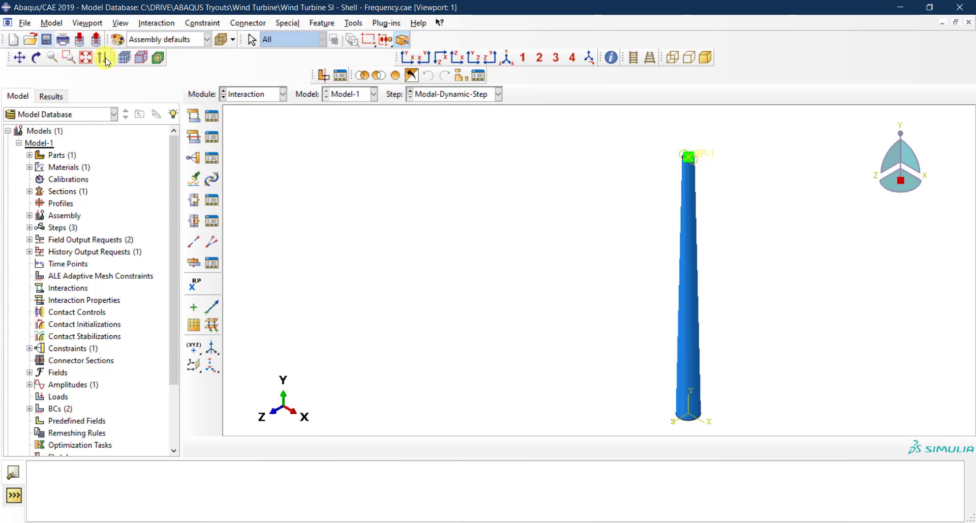
Switch to the Job module and submit the existing frequency analysis job
click(256, 94)
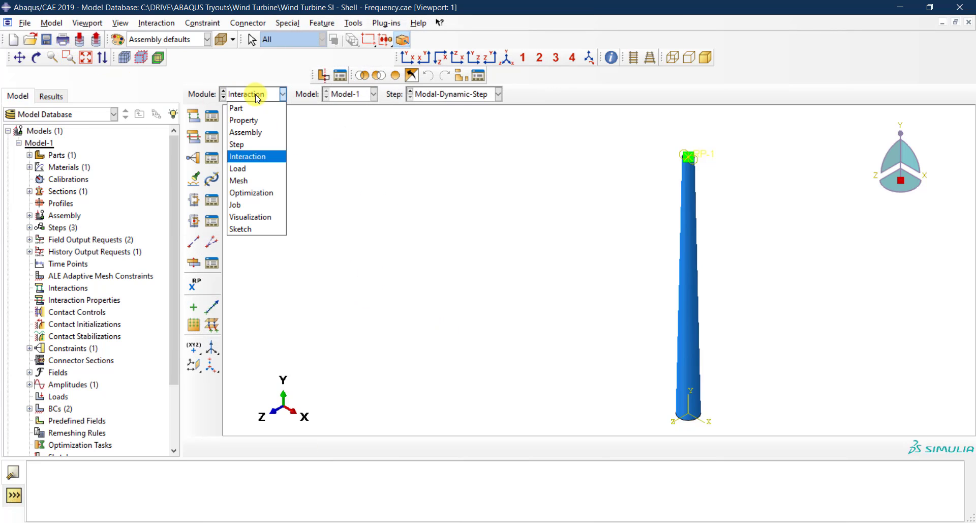
click(261, 205)
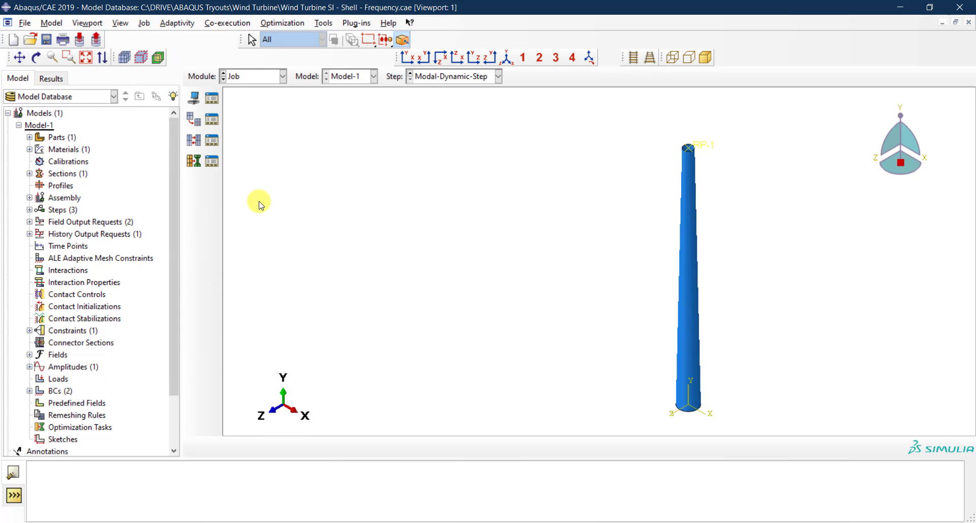
click(212, 98)
drag(229, 123, 490, 131)
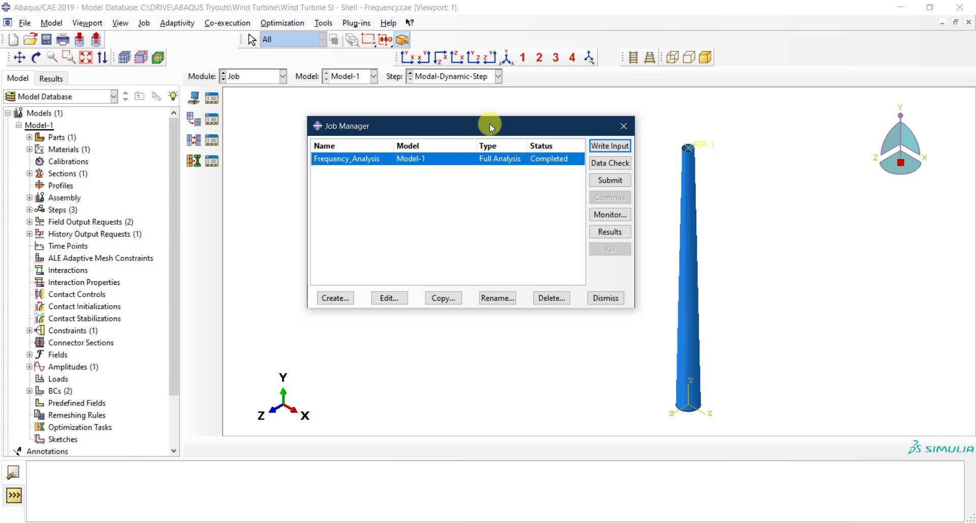
click(596, 183)
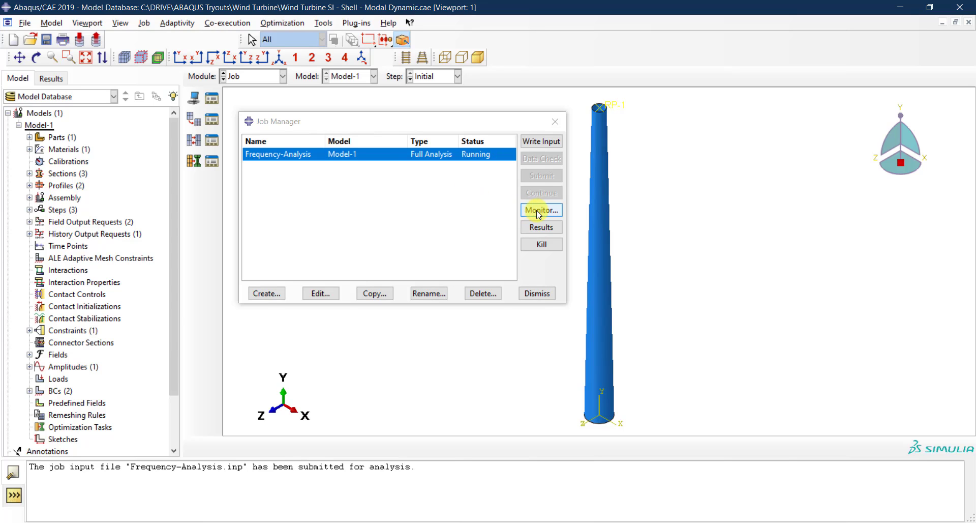
Open the monitor for the running Frequency-Analysis job, enlarge its increment table, and examine the progress of the solution increments
click(539, 210)
drag(262, 70, 458, 112)
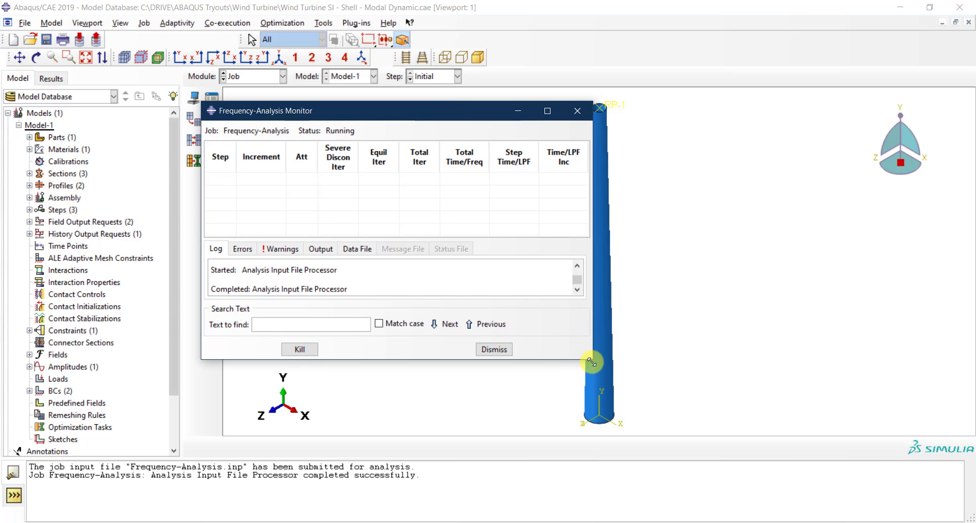
drag(592, 362, 749, 484)
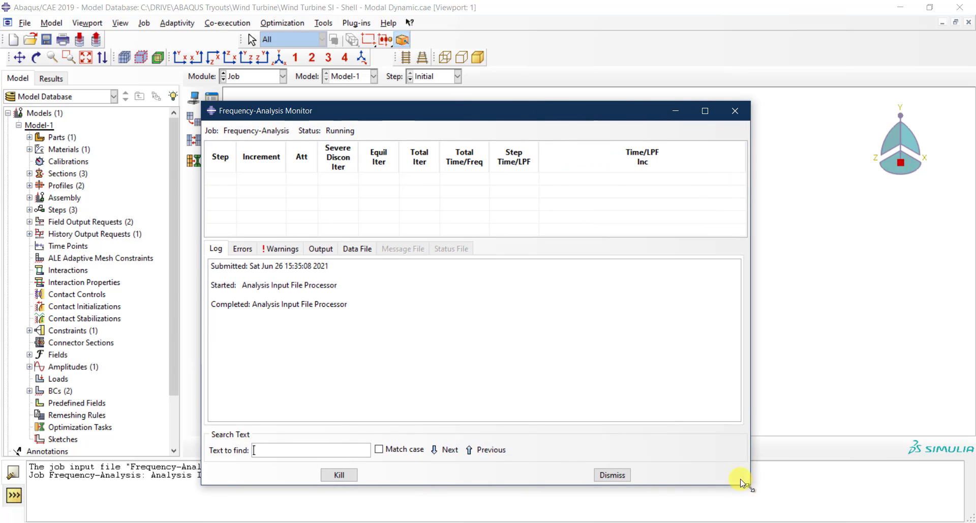
drag(328, 110, 265, 68)
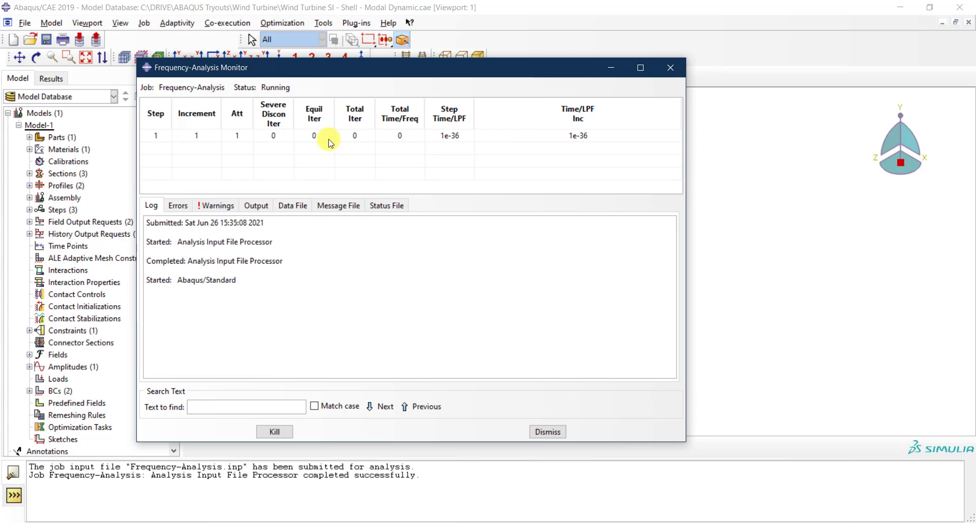
drag(448, 196, 451, 238)
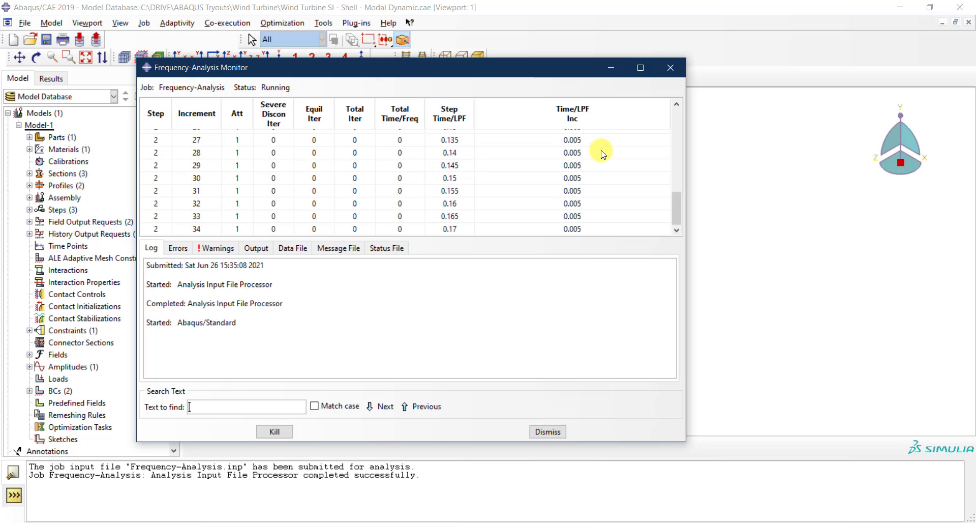
scroll(608, 163, up, 4)
scroll(609, 163, up, 2)
scroll(609, 163, down, 6)
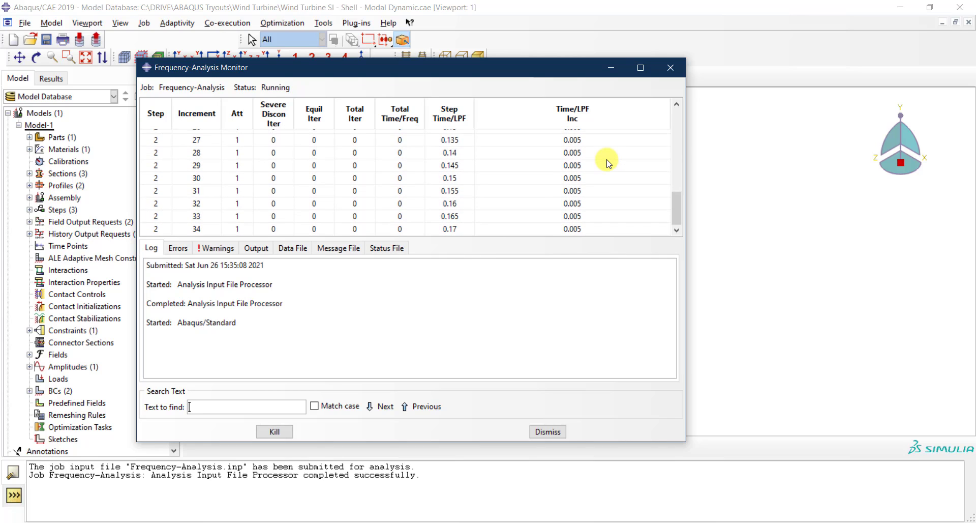
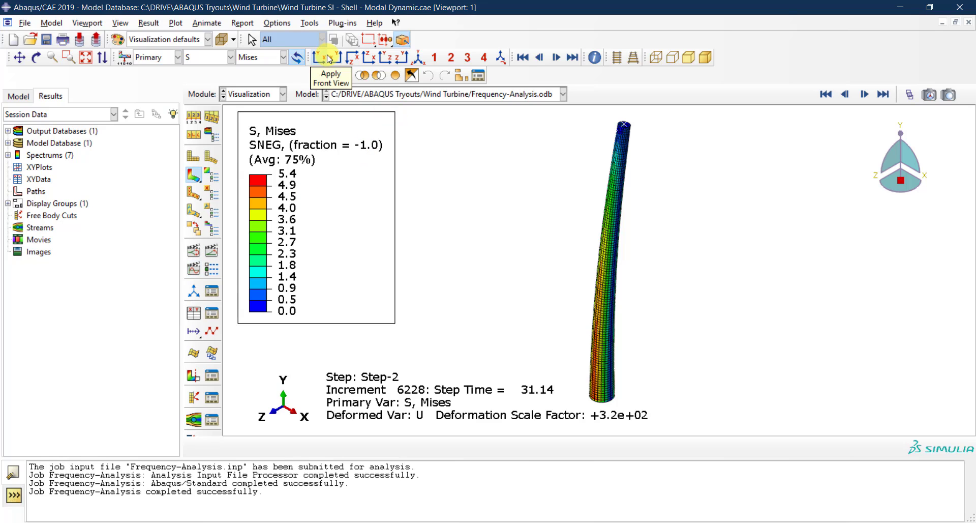
Orient the deformed tower to the side view of the Y-Z plane and display only its feature edges
click(402, 60)
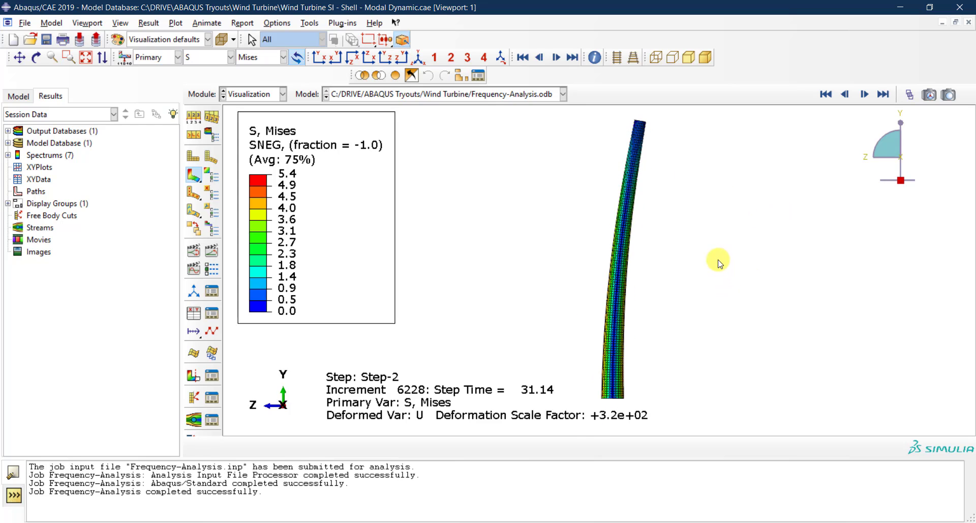
click(194, 118)
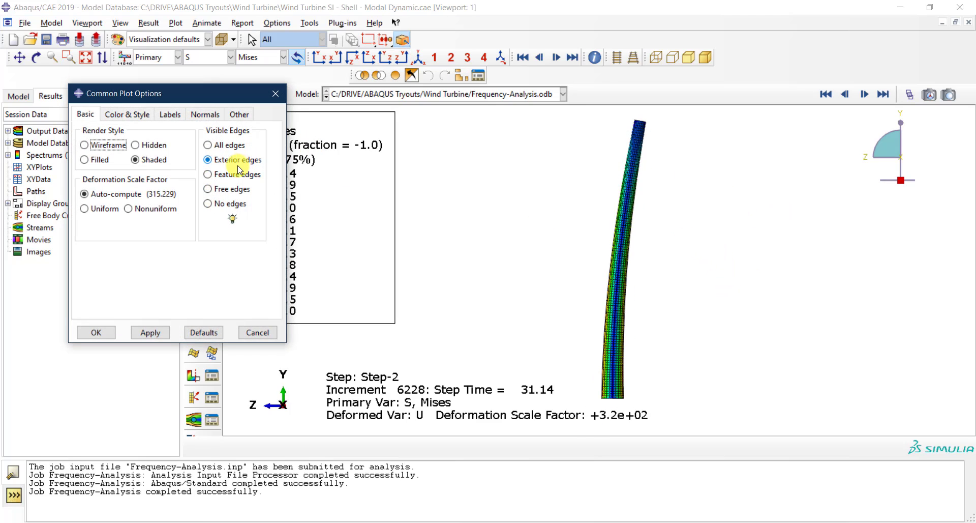
click(238, 173)
click(151, 332)
click(88, 333)
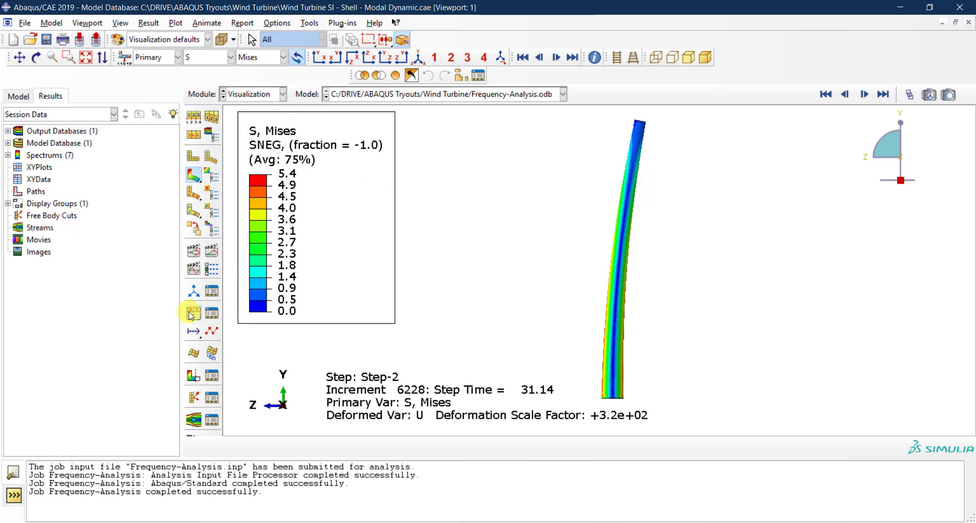
Play and stop the scale-factor animation of the tower, and start the time-history animation of its stress response
click(194, 269)
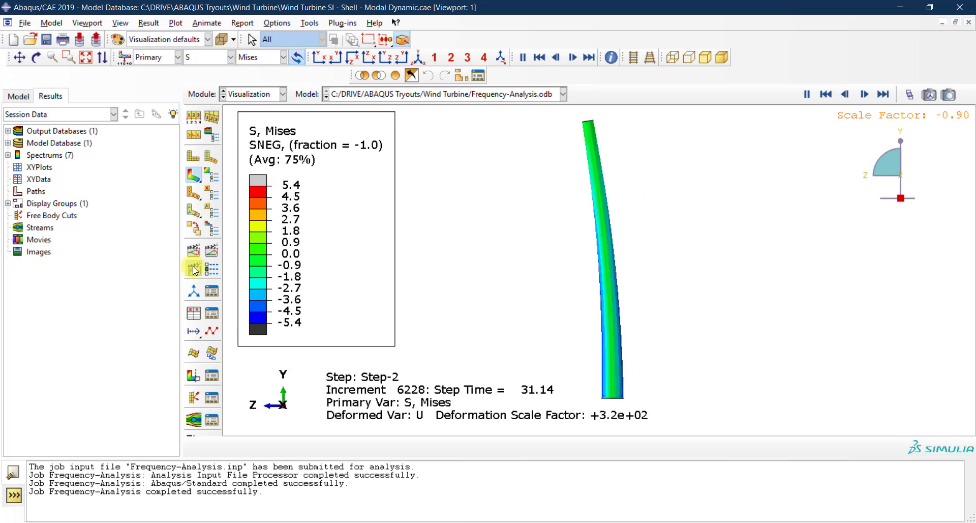
click(194, 270)
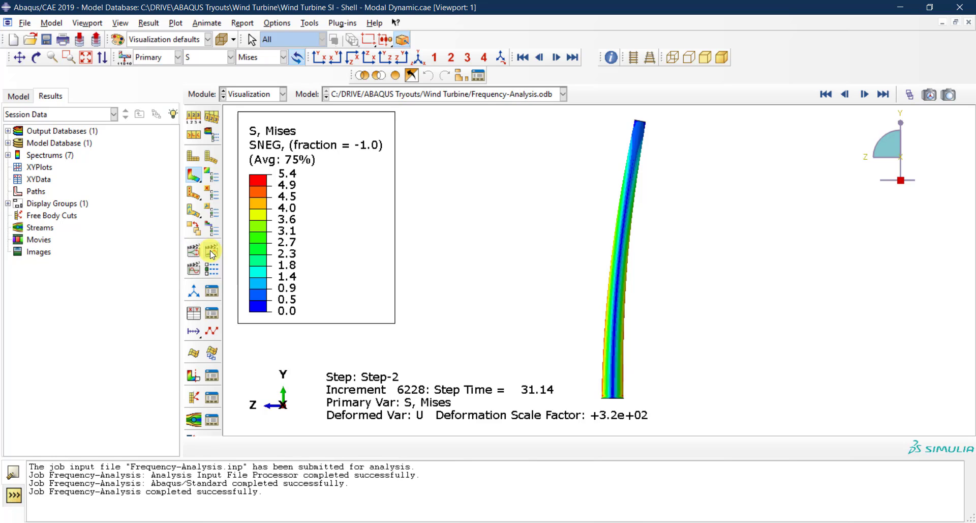
click(209, 252)
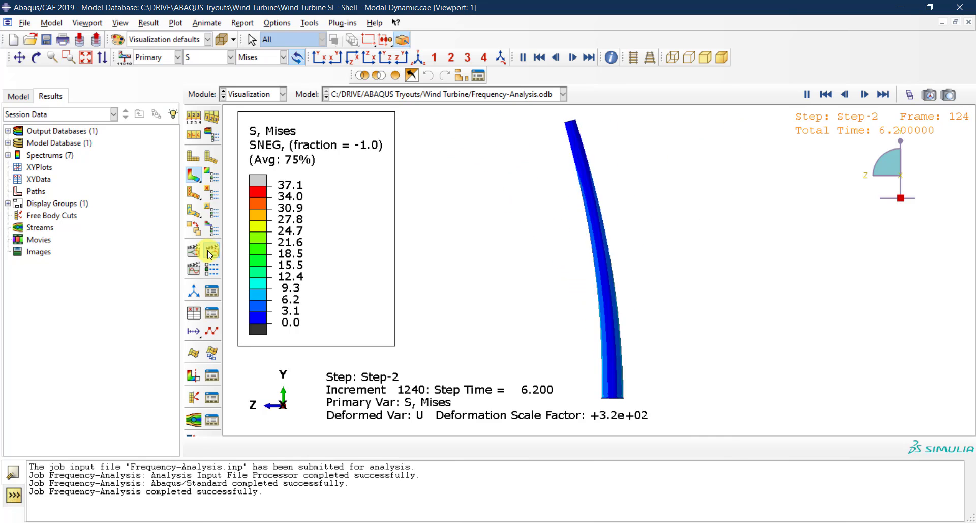
Set a uniform deformation scale factor of 100 for the plot, and replay and stop the time-history animation
click(198, 122)
click(104, 208)
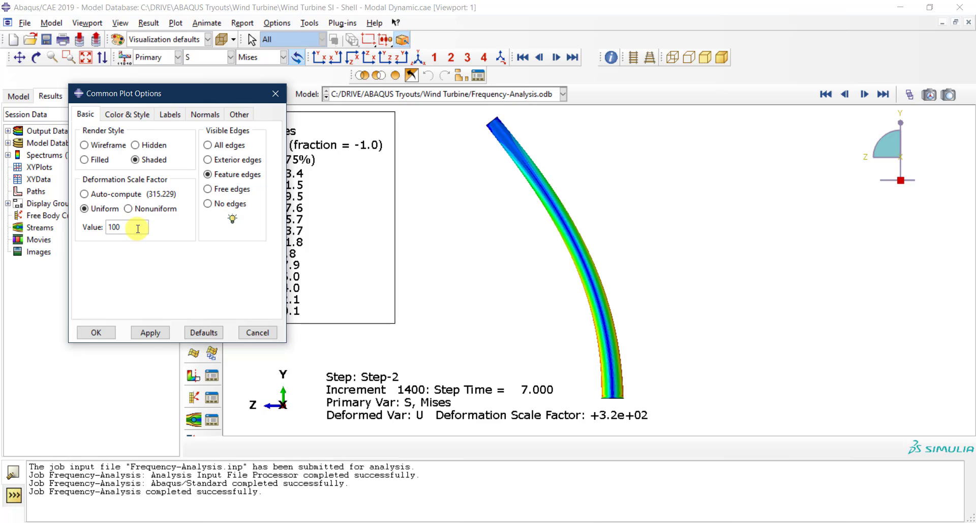
click(138, 228)
text(100)
click(150, 332)
click(96, 332)
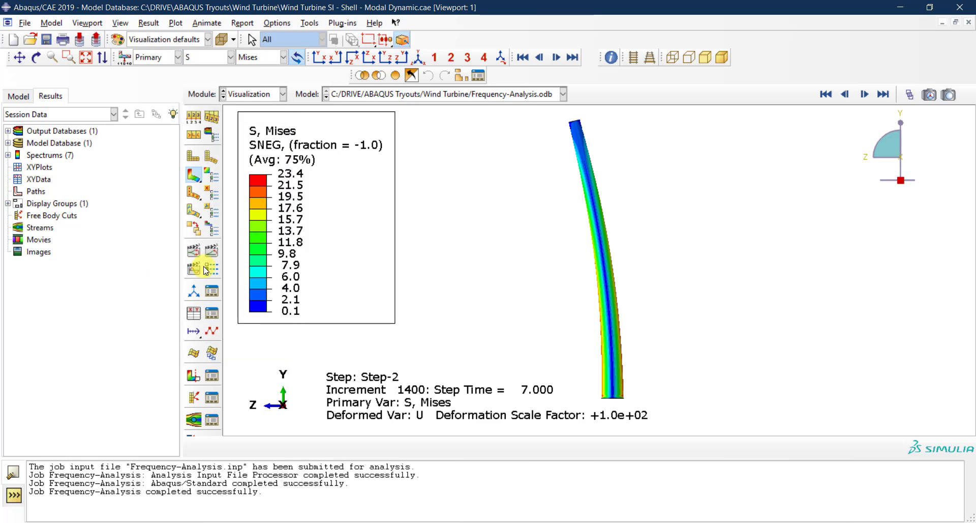
click(211, 254)
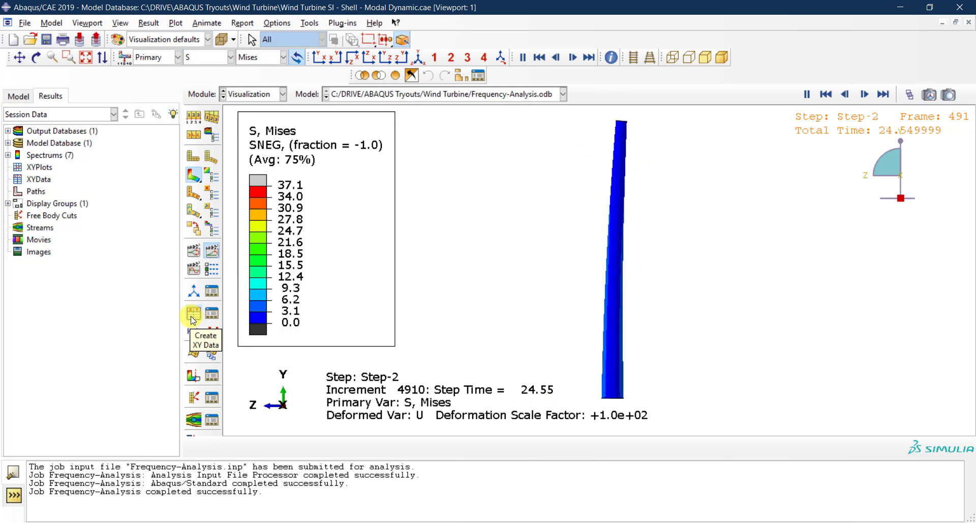
click(212, 251)
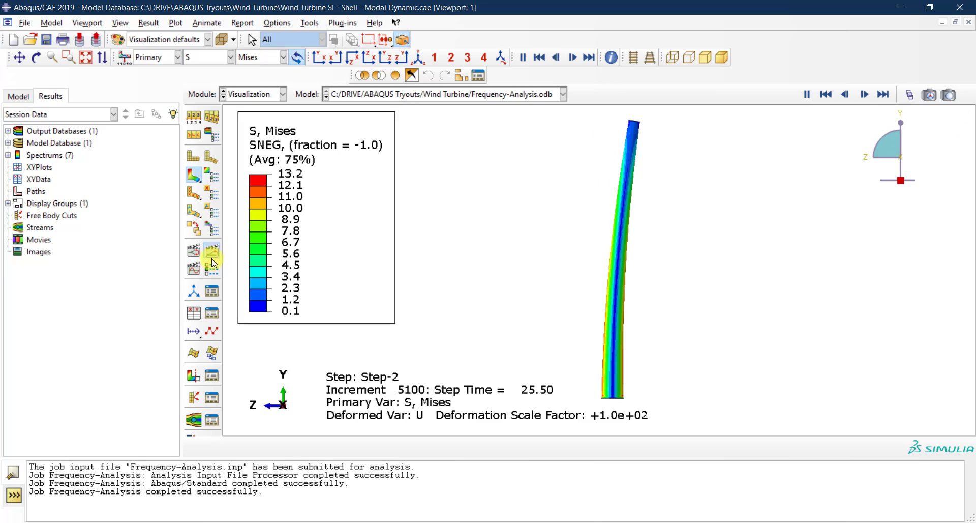
Create XY data from ODB field output at the Unique Nodal position, with spatial displacement U3 as the variable
click(194, 313)
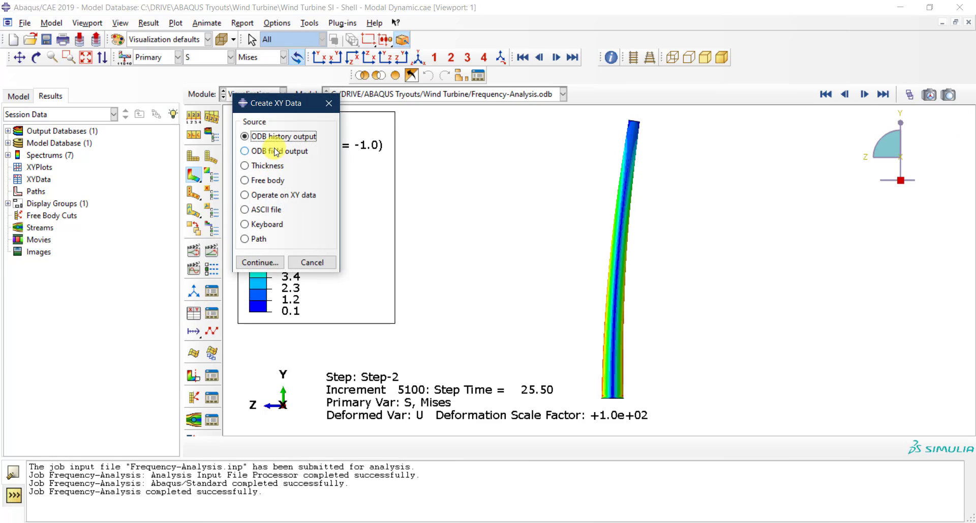
click(269, 153)
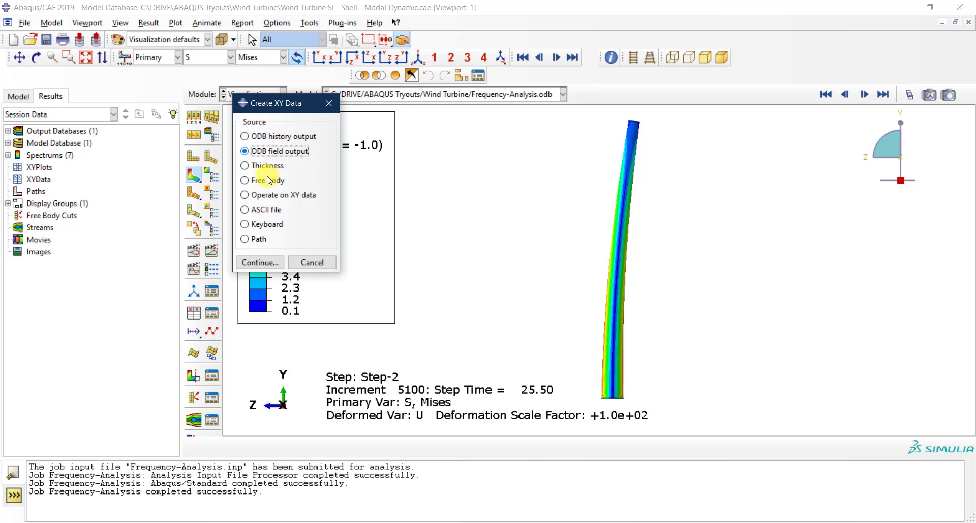
click(268, 261)
click(284, 256)
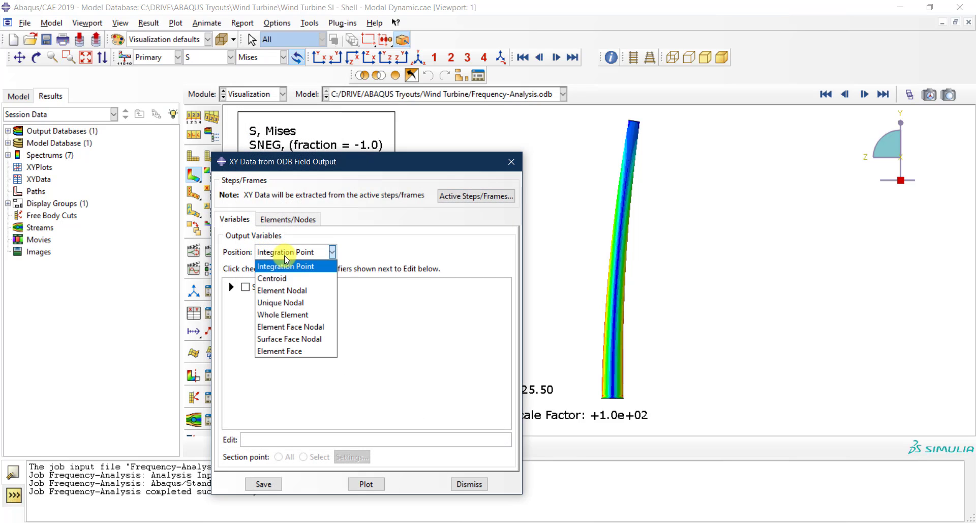
click(304, 305)
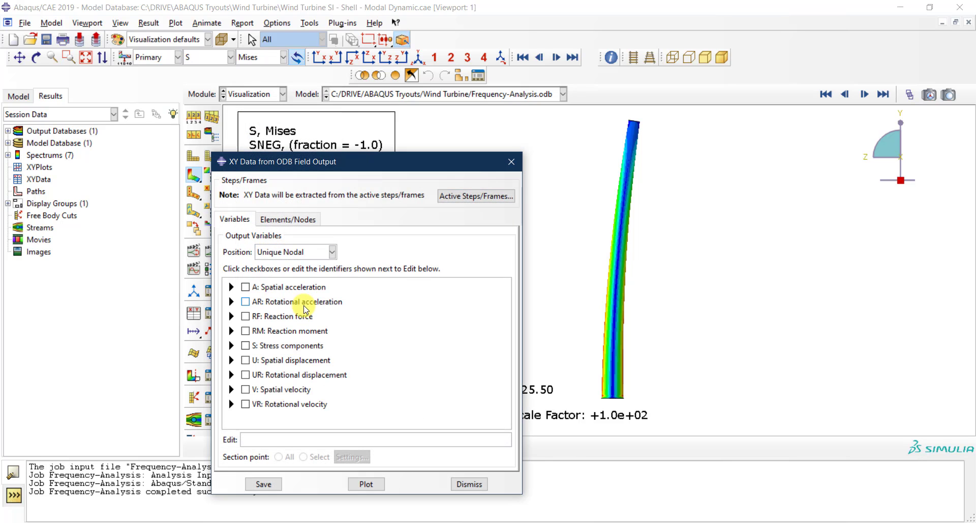
click(232, 360)
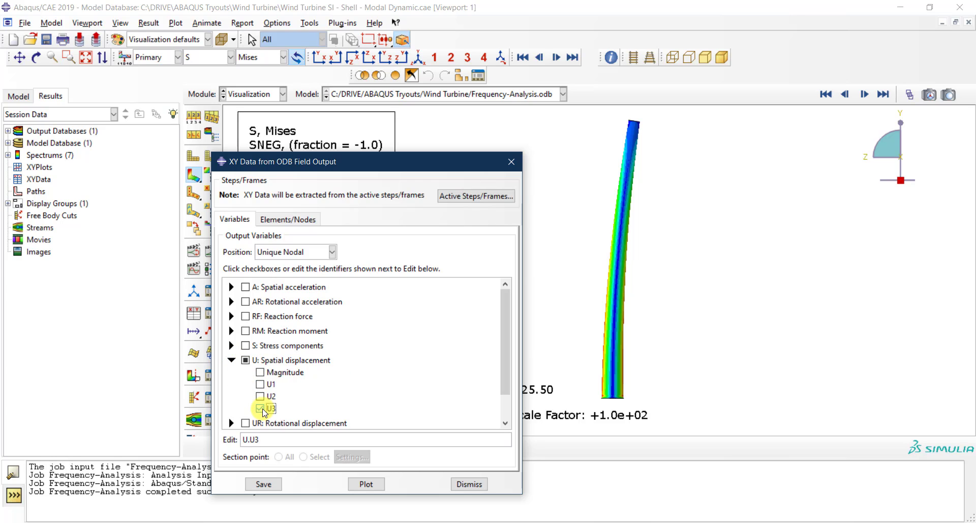
drag(305, 161, 229, 96)
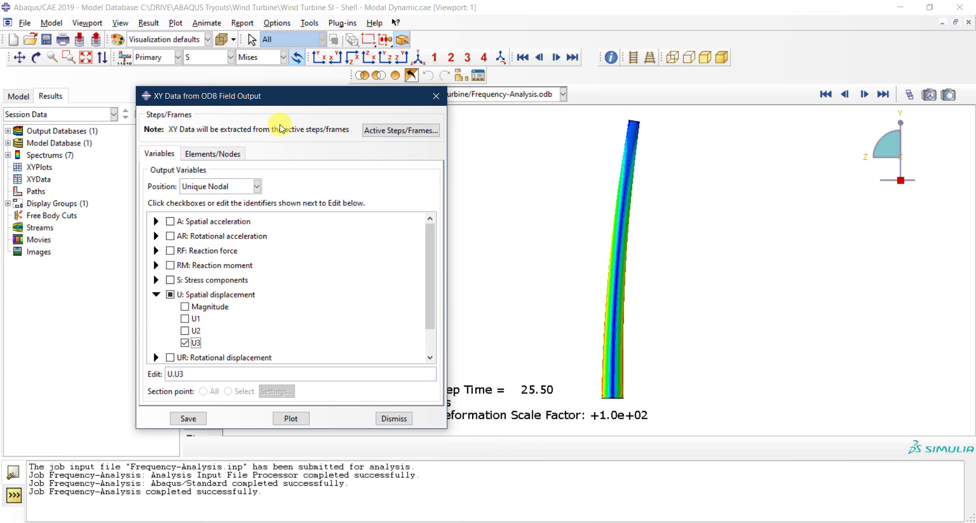
Choose the node set REFERENCE_POINT_ 1 as the source of the XY data and try to plot it
click(229, 152)
click(192, 227)
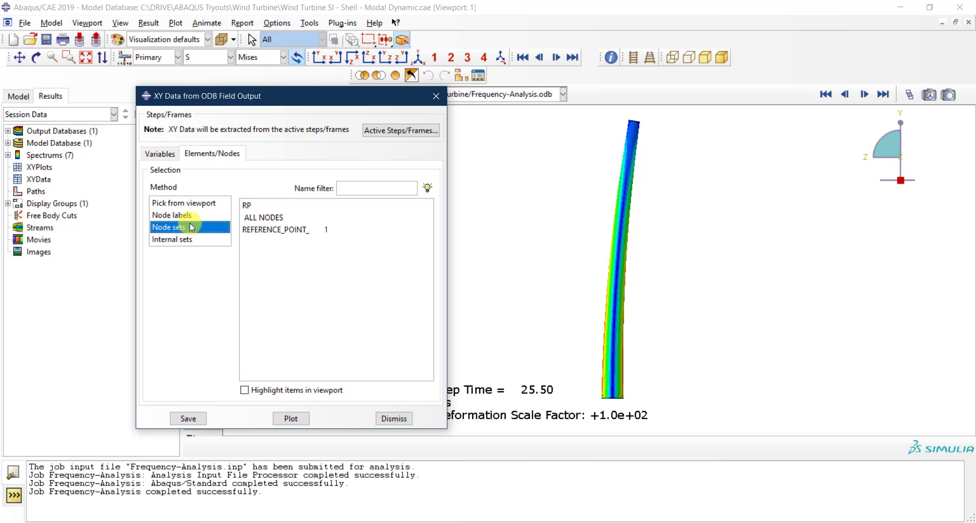
click(260, 228)
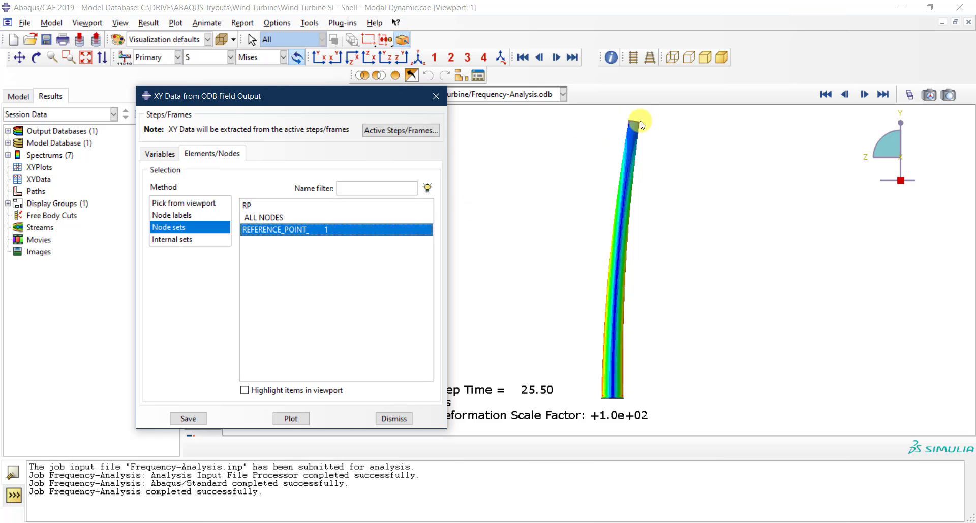
click(297, 416)
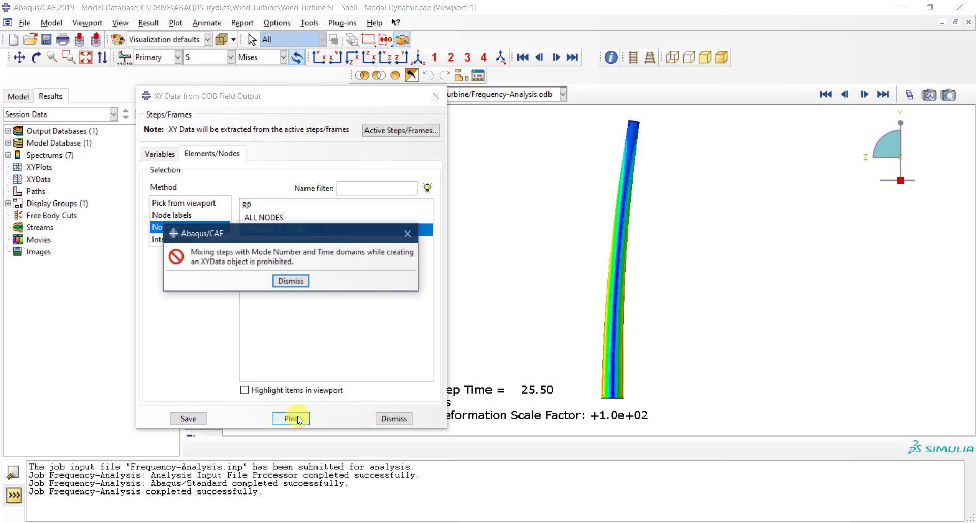
click(290, 281)
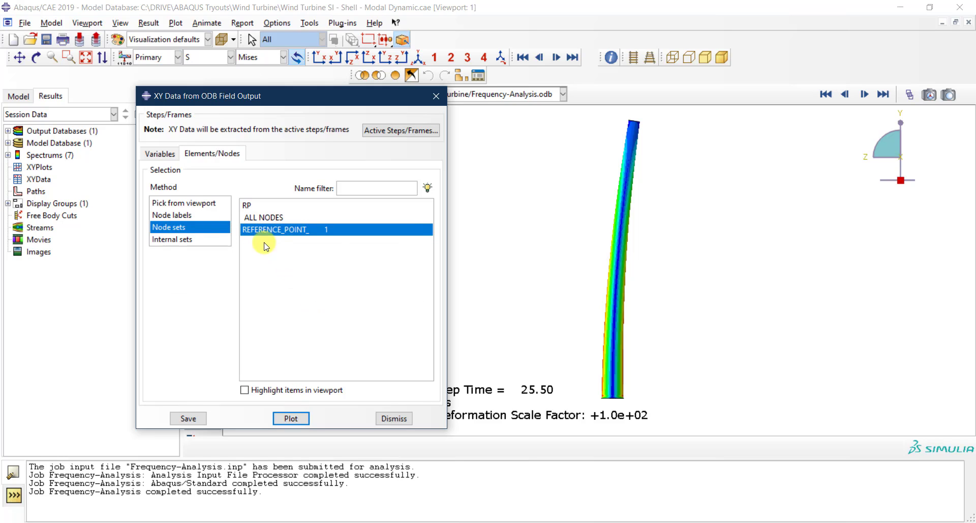
Deactivate Frequency-Step so only Modal-Dynamic-Step stays active, plot the reference point's U3 displacement against time, and close the extraction dialog
click(397, 133)
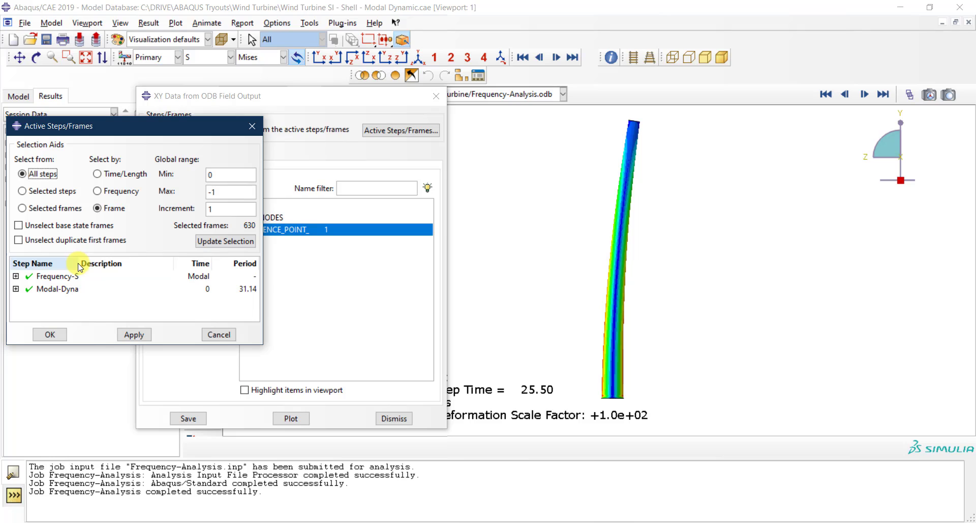
drag(78, 262, 122, 257)
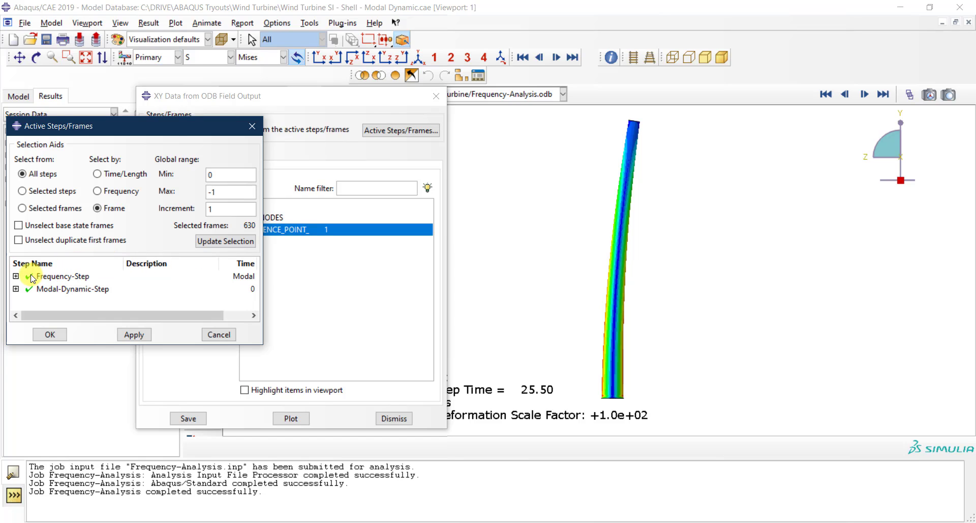
click(51, 334)
click(298, 420)
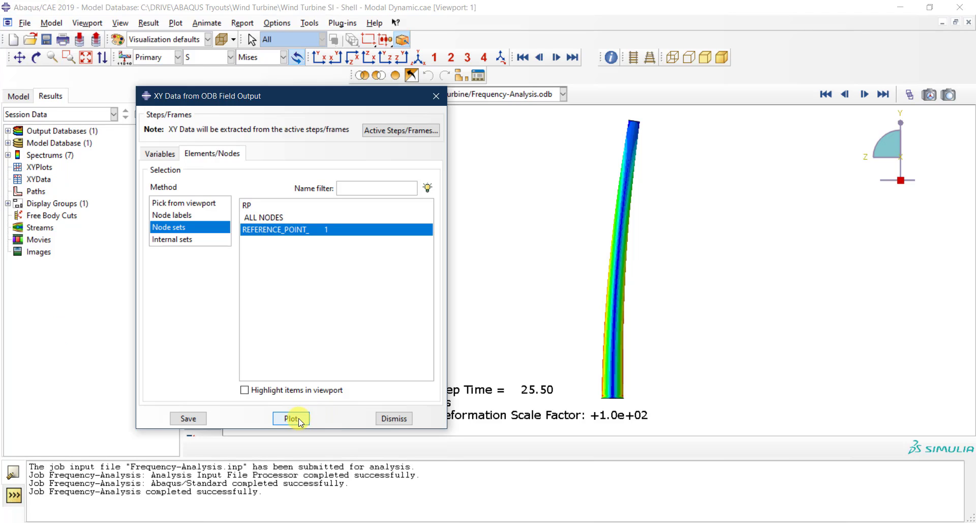
click(397, 418)
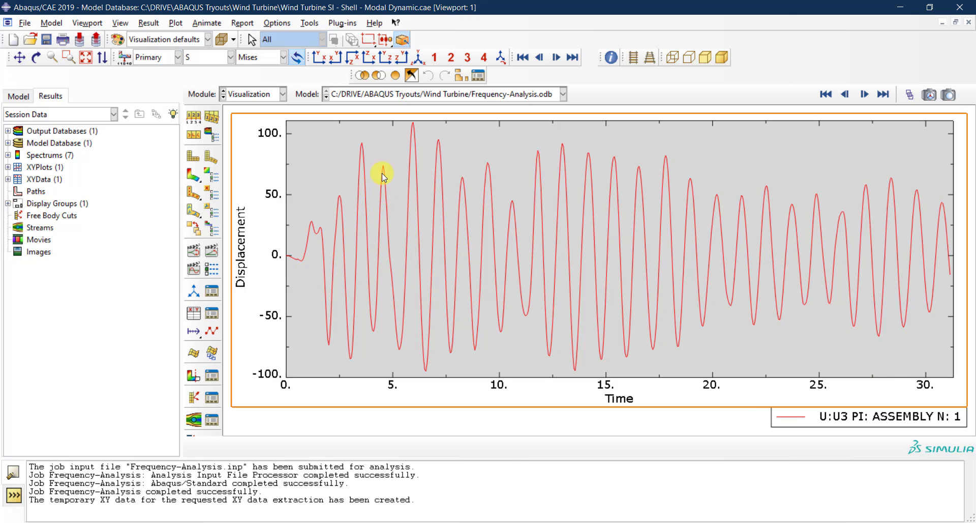
Export the U3 displacement curve of assembly node 1 from Abaqus/CAE to Excel with the Excel Utilities plug-in
click(340, 24)
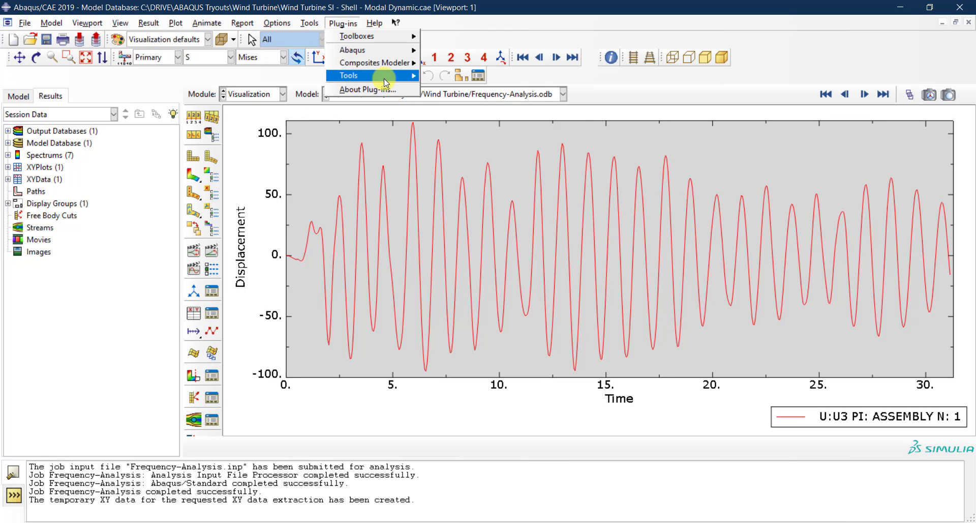
mouse_move(385, 78)
click(529, 100)
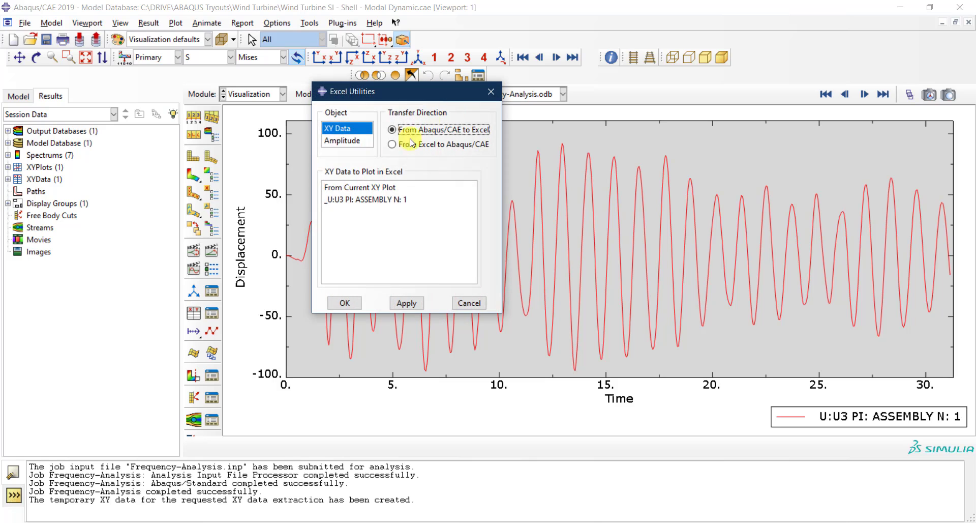
click(373, 199)
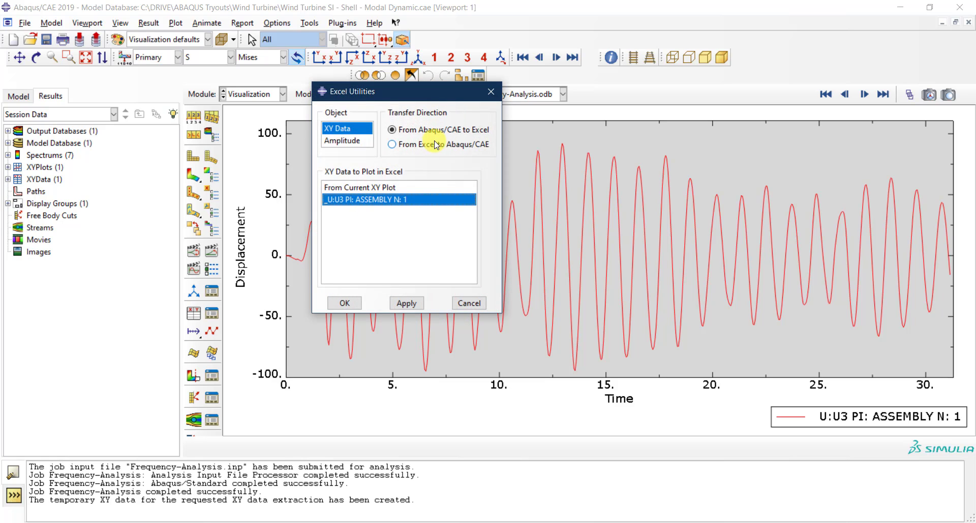
click(354, 304)
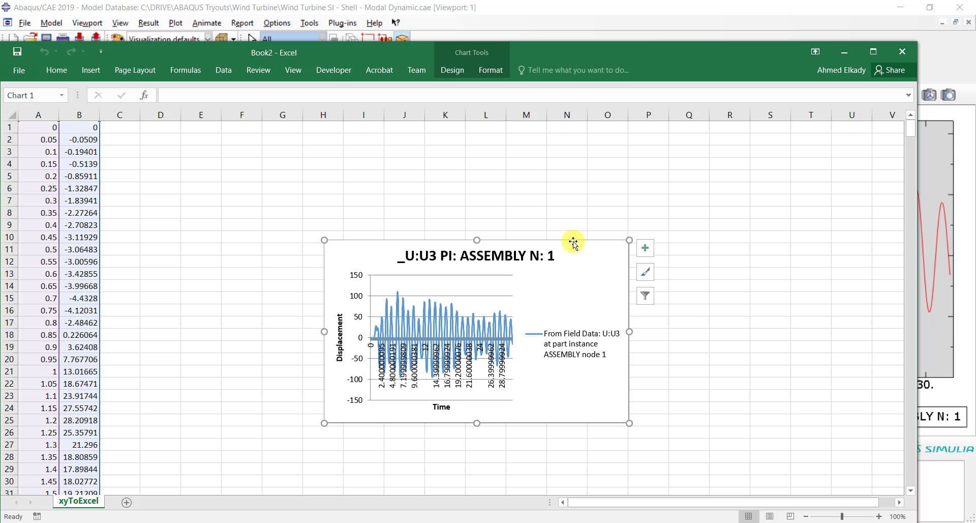
In Excel, delete the legend of the displacement chart and move the chart up beside the exported data columns
click(521, 349)
key(Delete)
drag(536, 243, 378, 145)
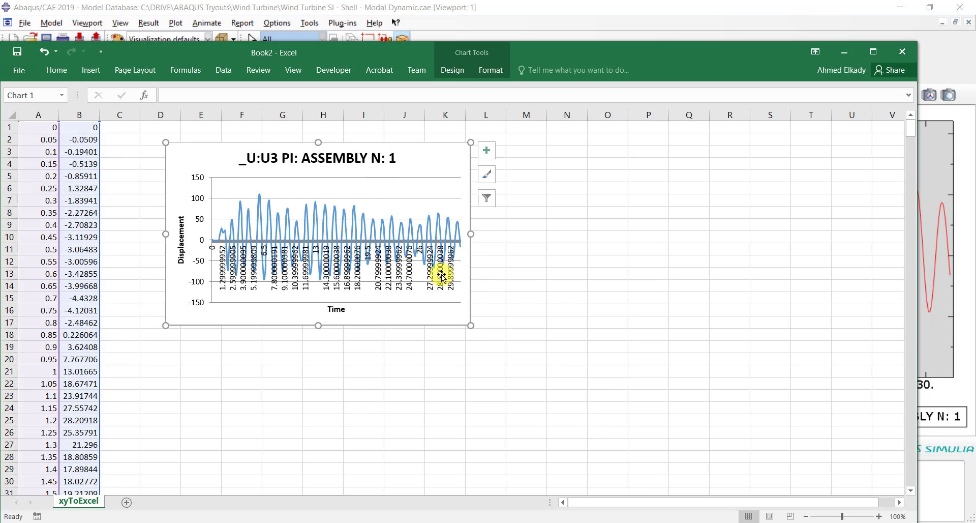
Enlarge the displacement chart so it extends to about column O and row 22, and deselect it
drag(468, 324, 603, 381)
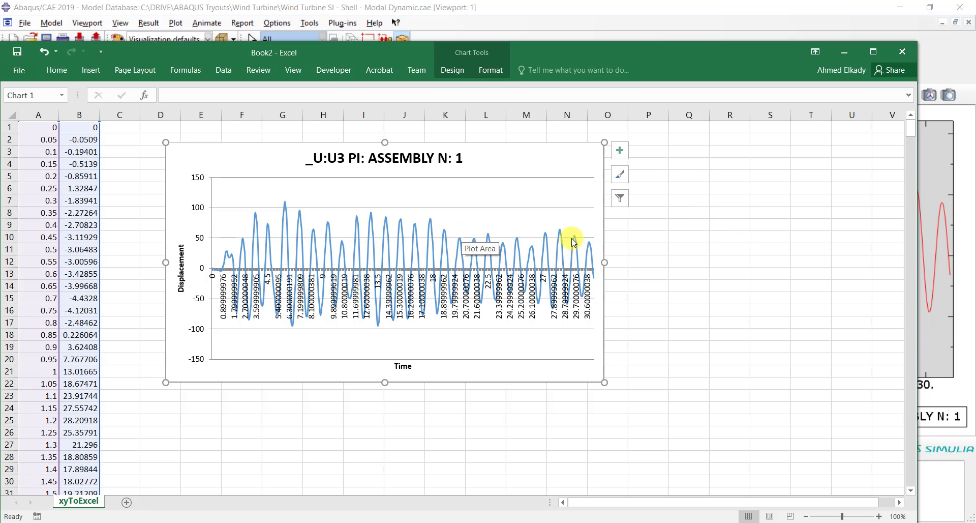
click(689, 236)
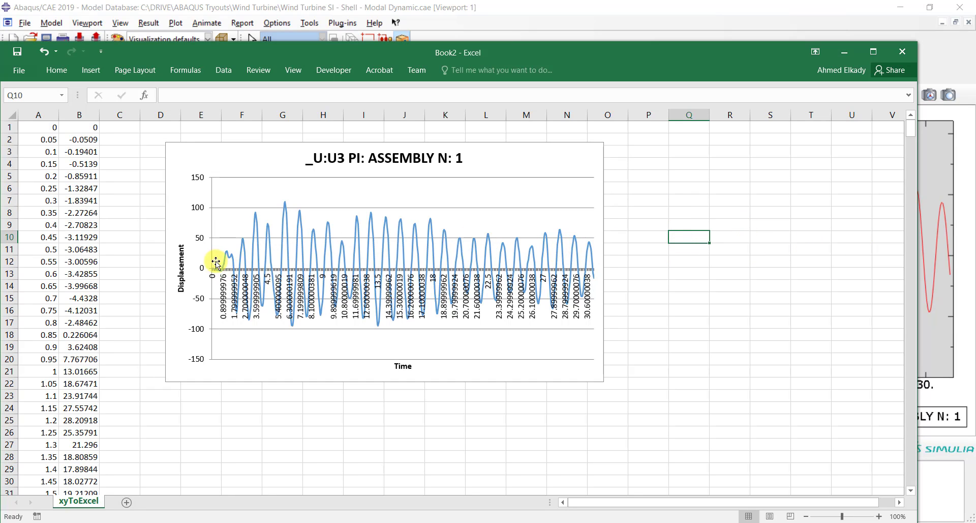
mouse_move(257, 248)
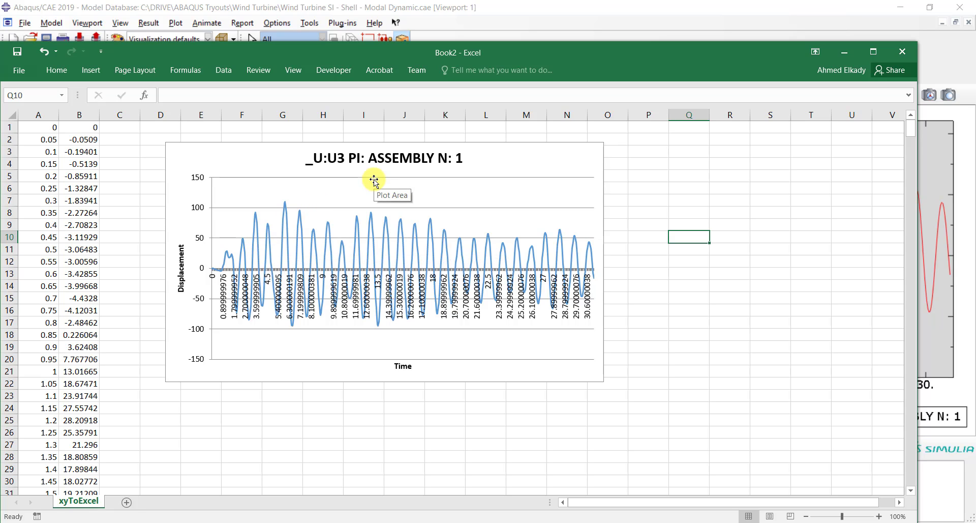
Switch to Abaqus/CAE, start creating XY data from ODB field output, and replace the spatial displacement variable with acceleration component A3
click(541, 11)
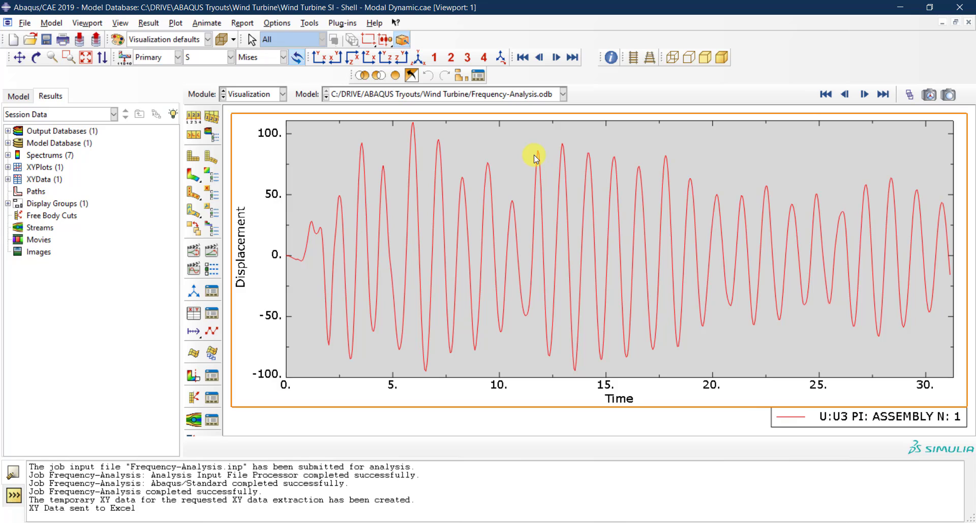
click(194, 314)
click(257, 262)
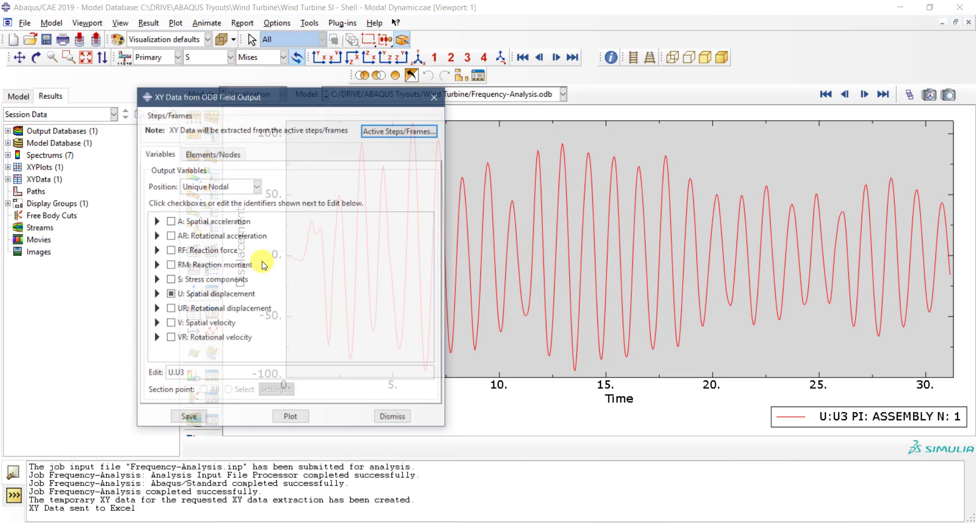
click(171, 294)
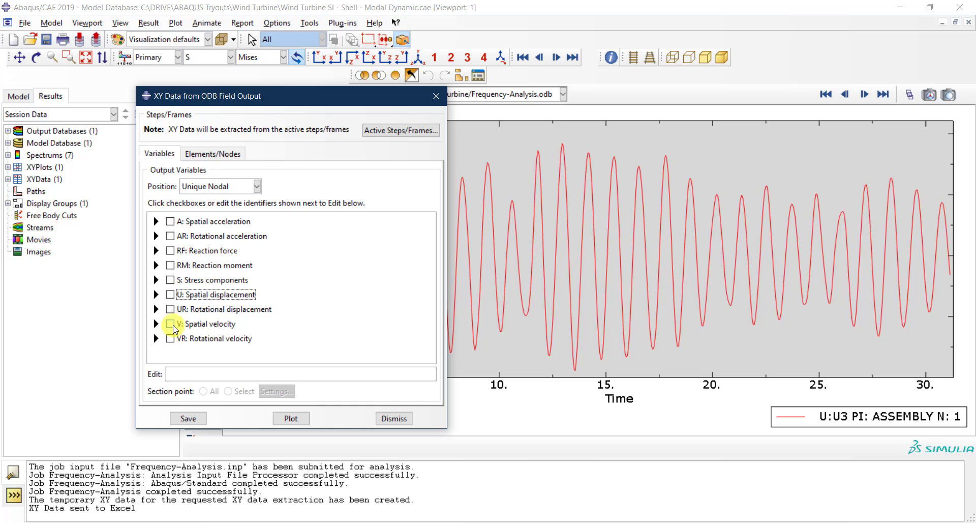
click(156, 222)
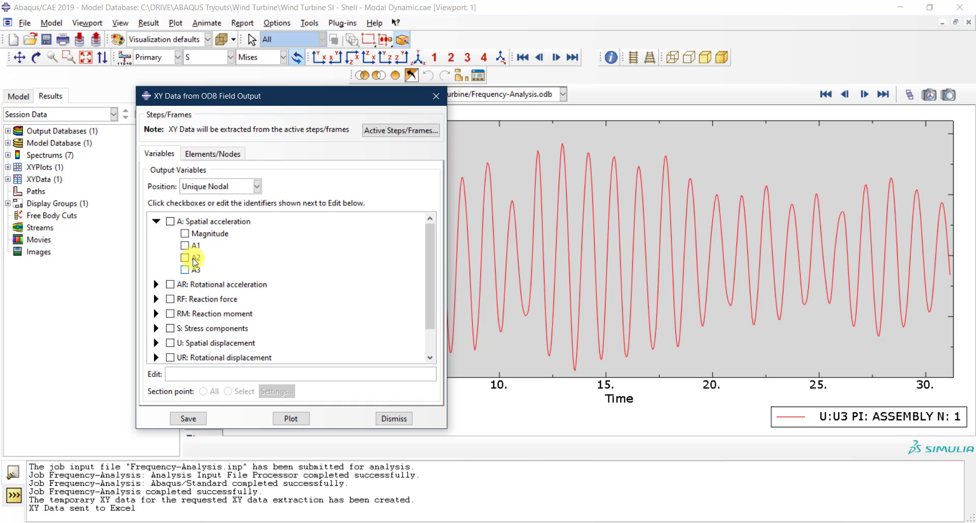
Plot the acceleration history of node set REFERENCE_POINT_ 1 without saving the XY data, and close the extraction dialog
click(212, 153)
click(196, 227)
click(259, 229)
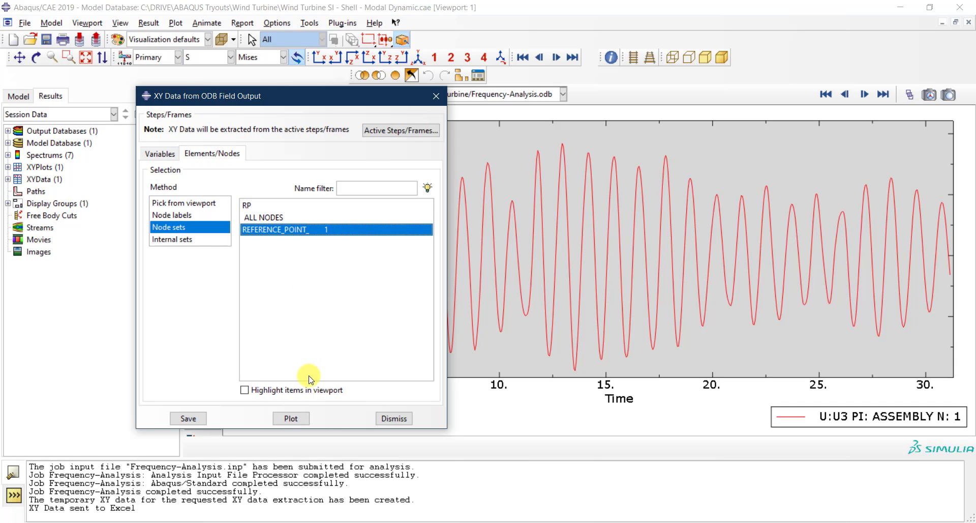
click(188, 418)
click(328, 299)
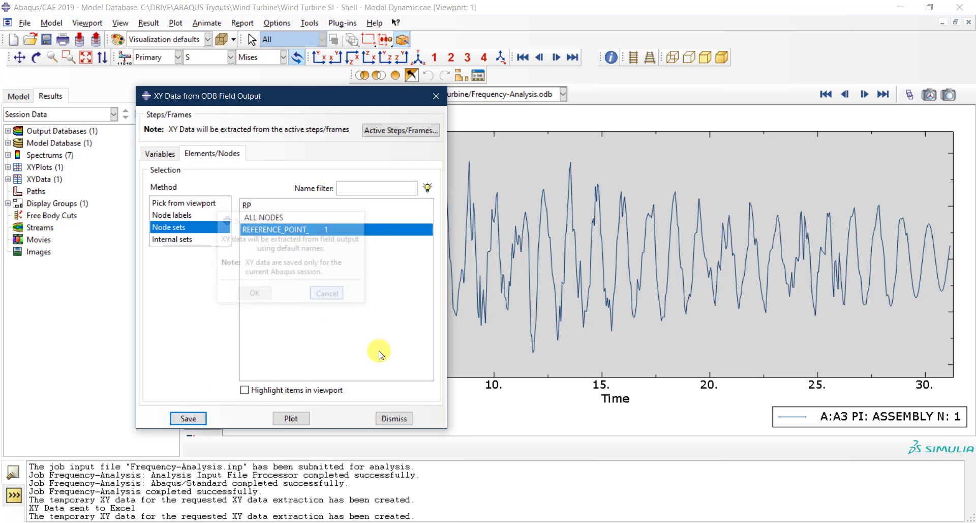
click(394, 418)
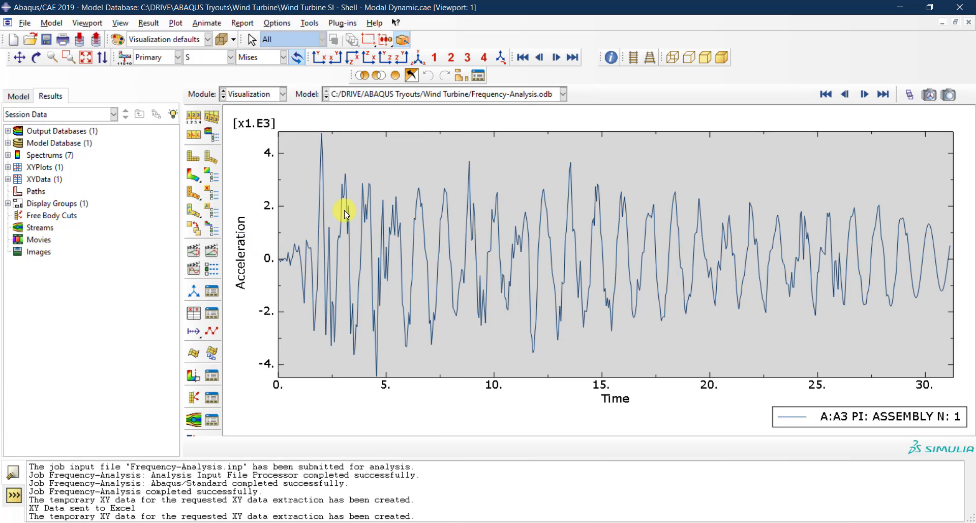